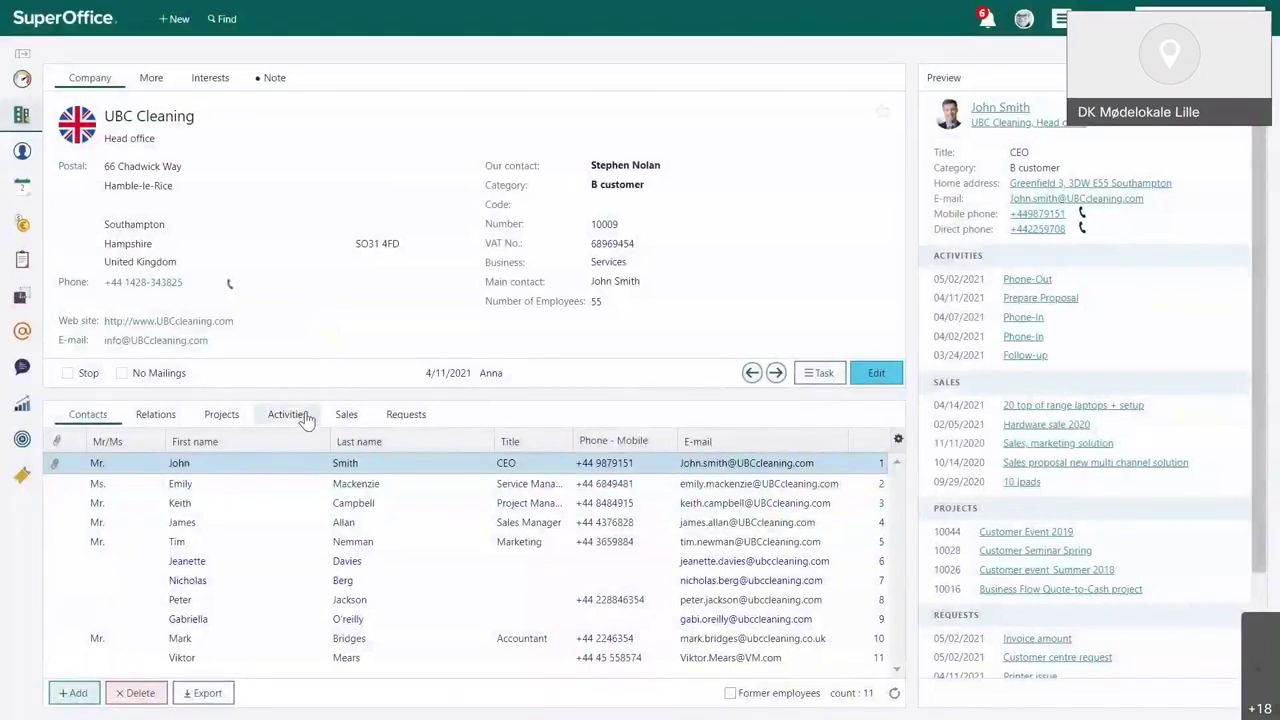
Step: Review the "Get in touch with us" form submission among UBC Cleaning's activities, down to its completed form
click(294, 418)
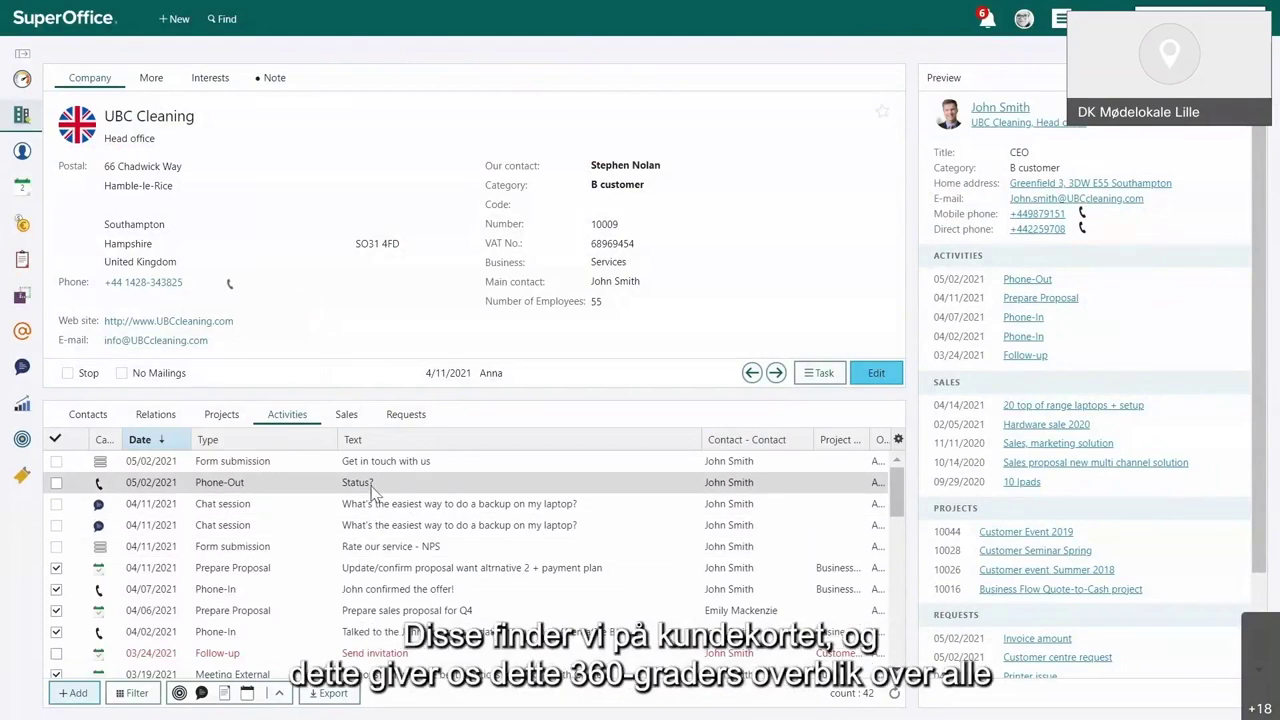
click(369, 469)
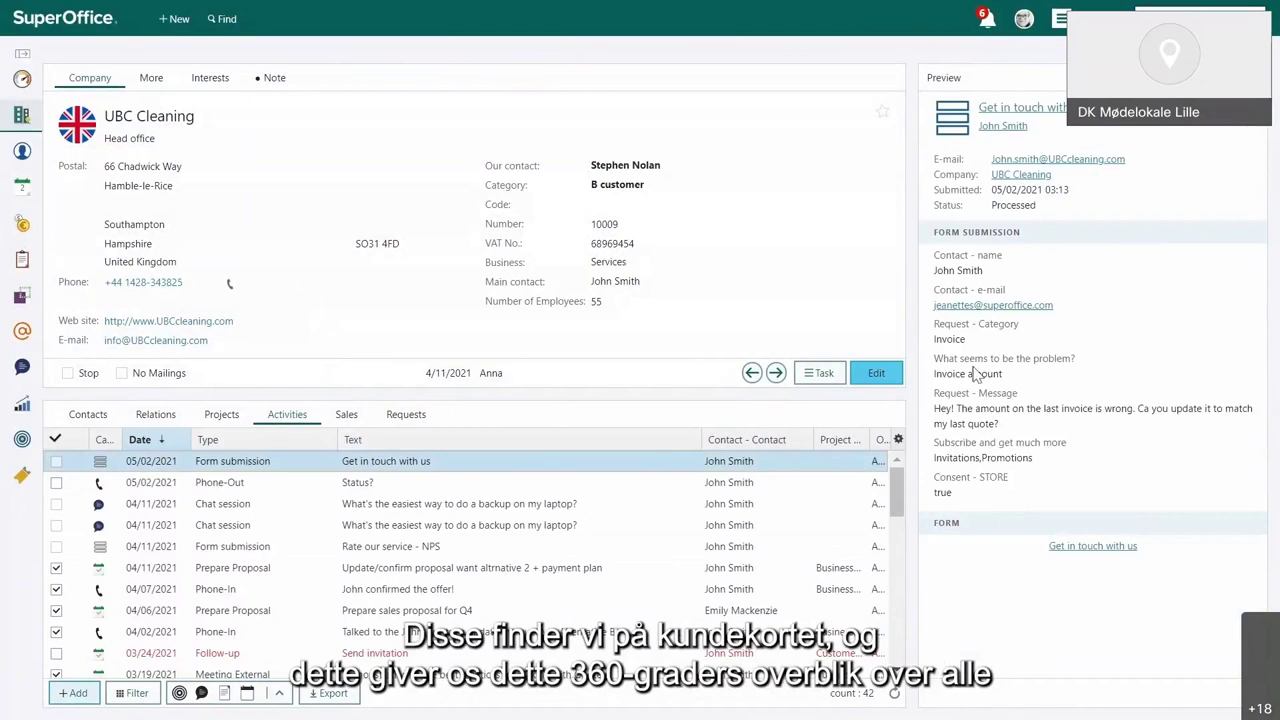
scroll(1095, 374, down, 5)
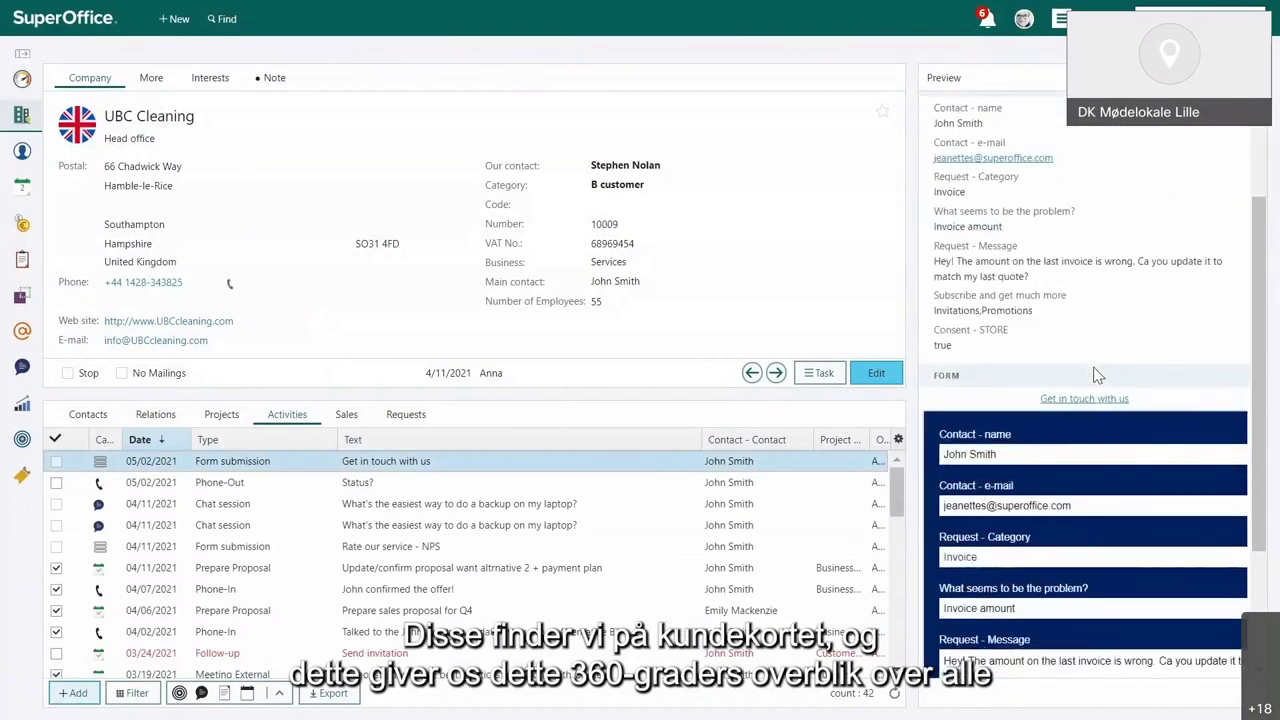
scroll(1095, 374, down, 1)
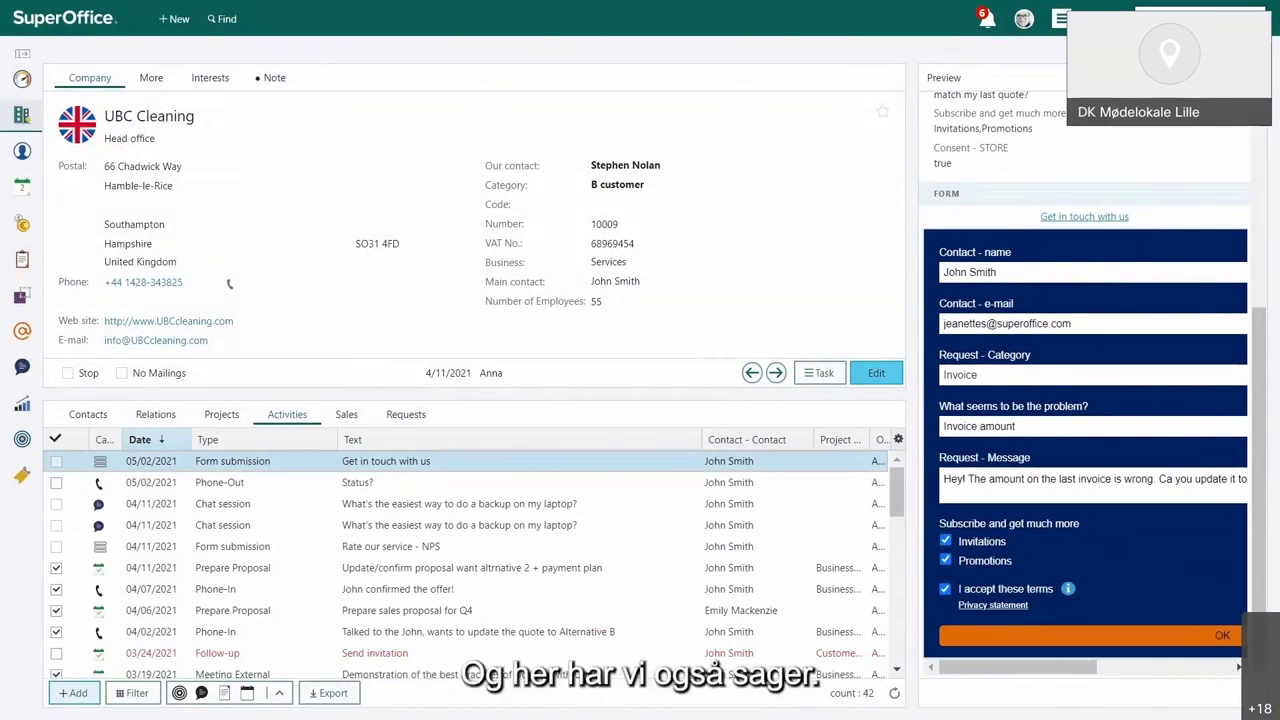
Step: Preview the "Invoice amount" request among UBC Cleaning's requests and go on to Service
click(406, 414)
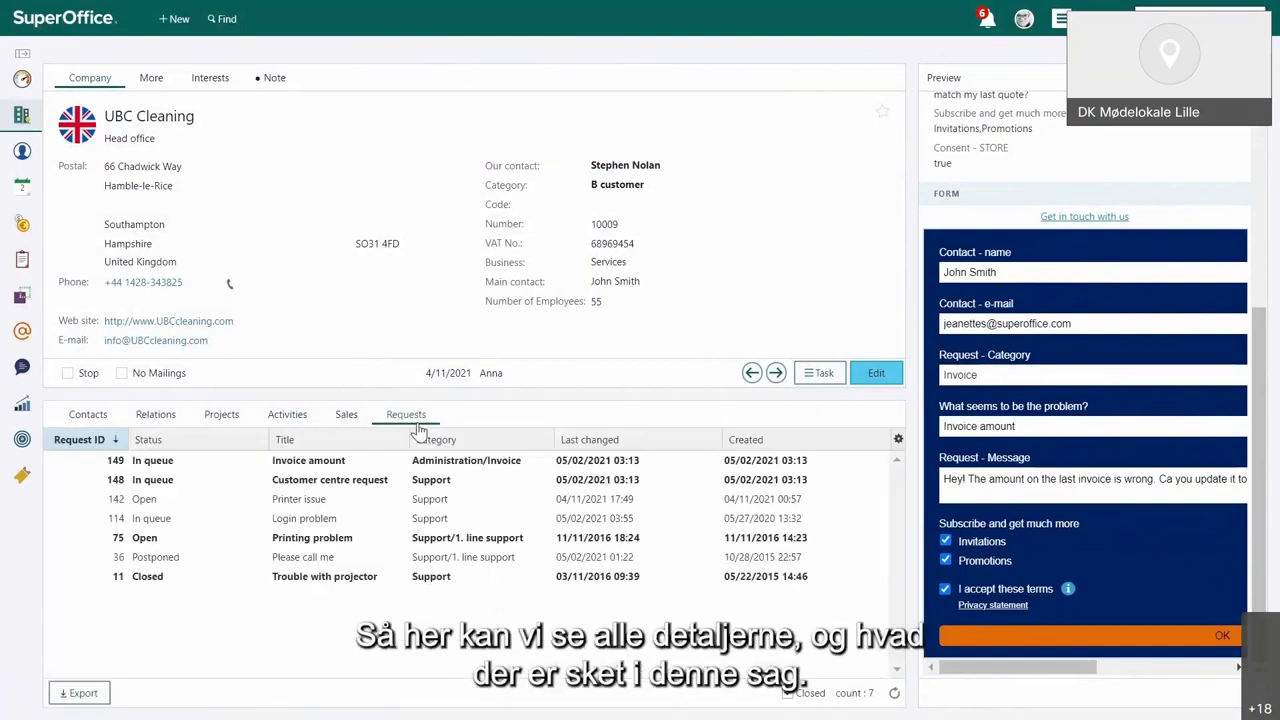
click(357, 462)
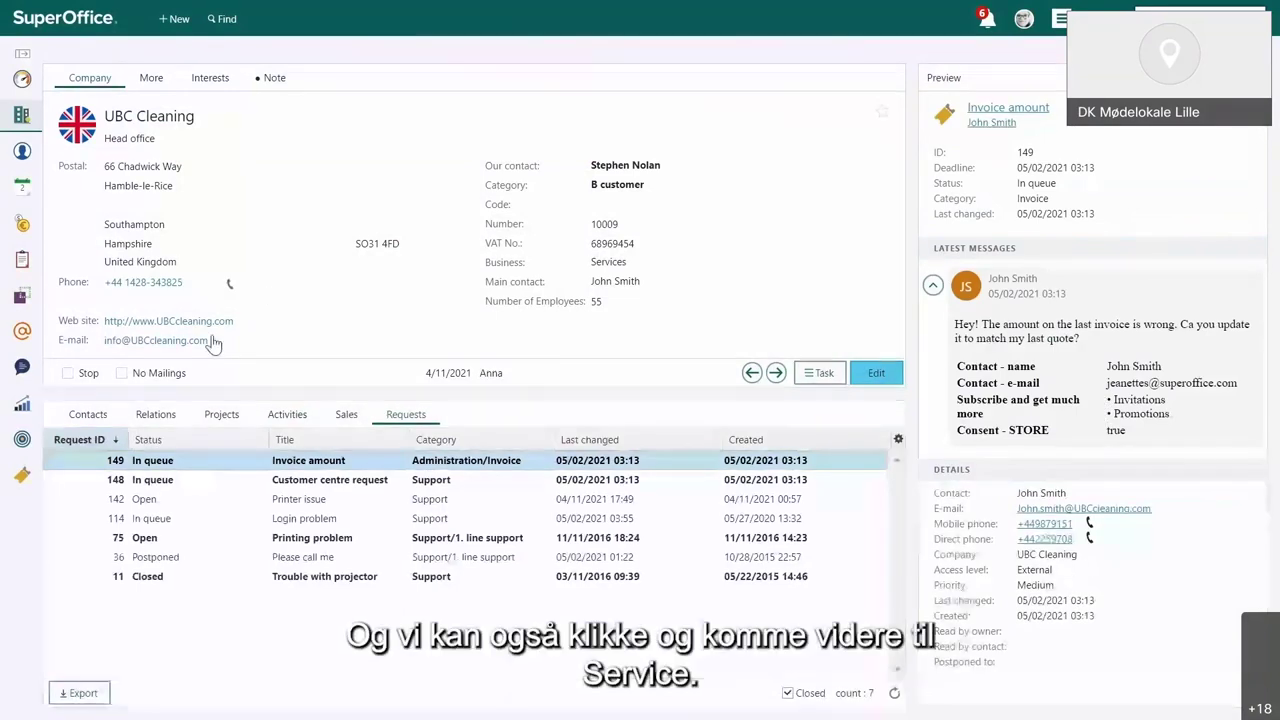
click(29, 483)
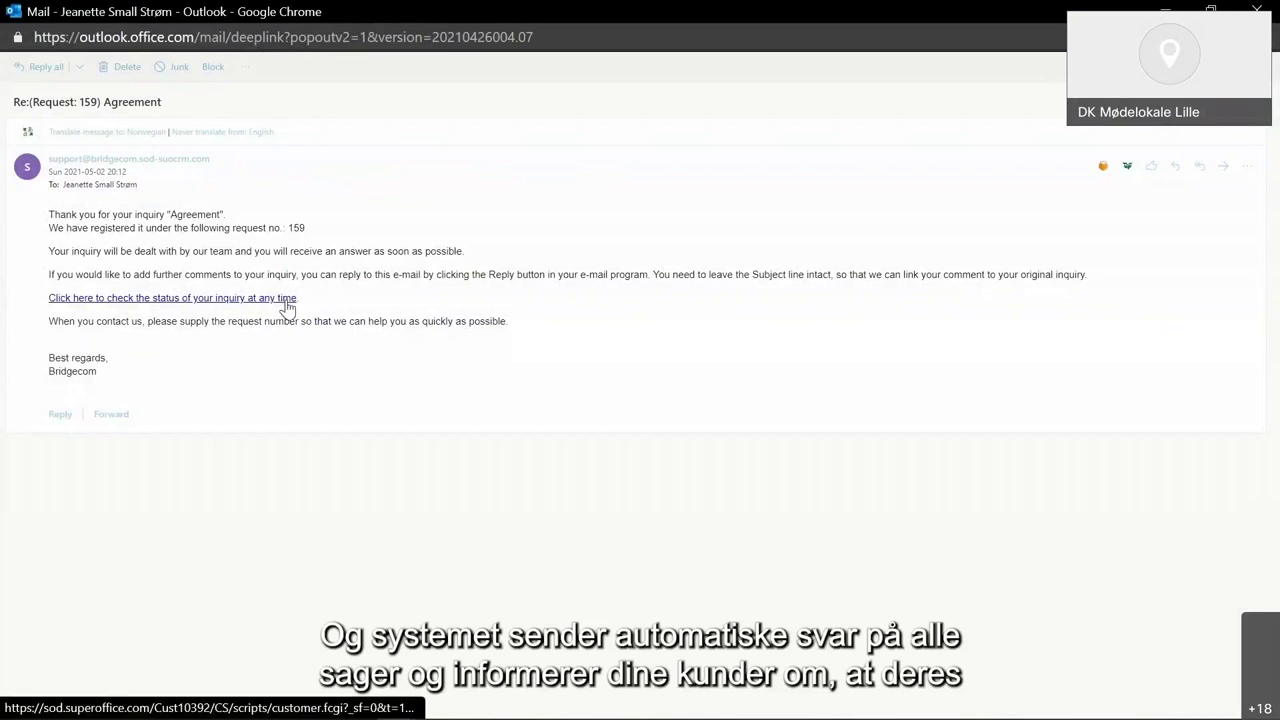
Step: Reply to the Agreement acknowledgement e-mail with "Can you add the agreement as a PDF as well? Thank you!" and send it
click(61, 416)
text(Can you add the agreement as a PDF as well?  Thank you!)
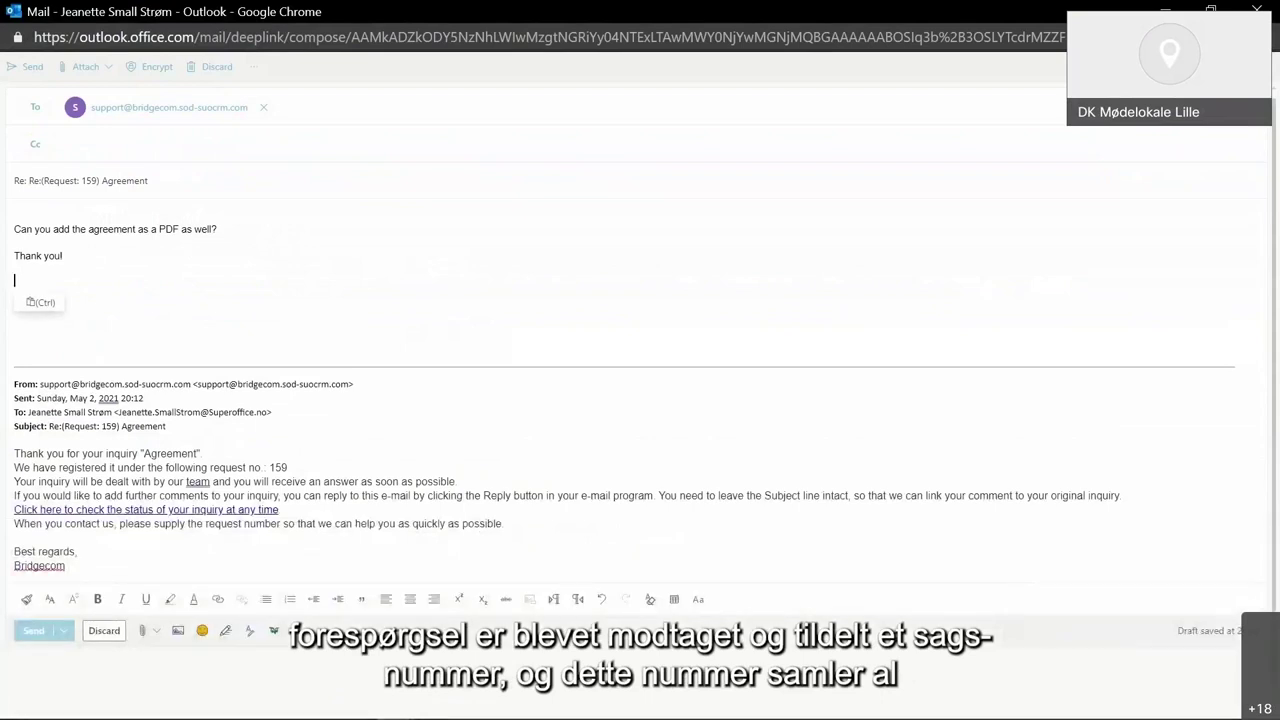
click(34, 631)
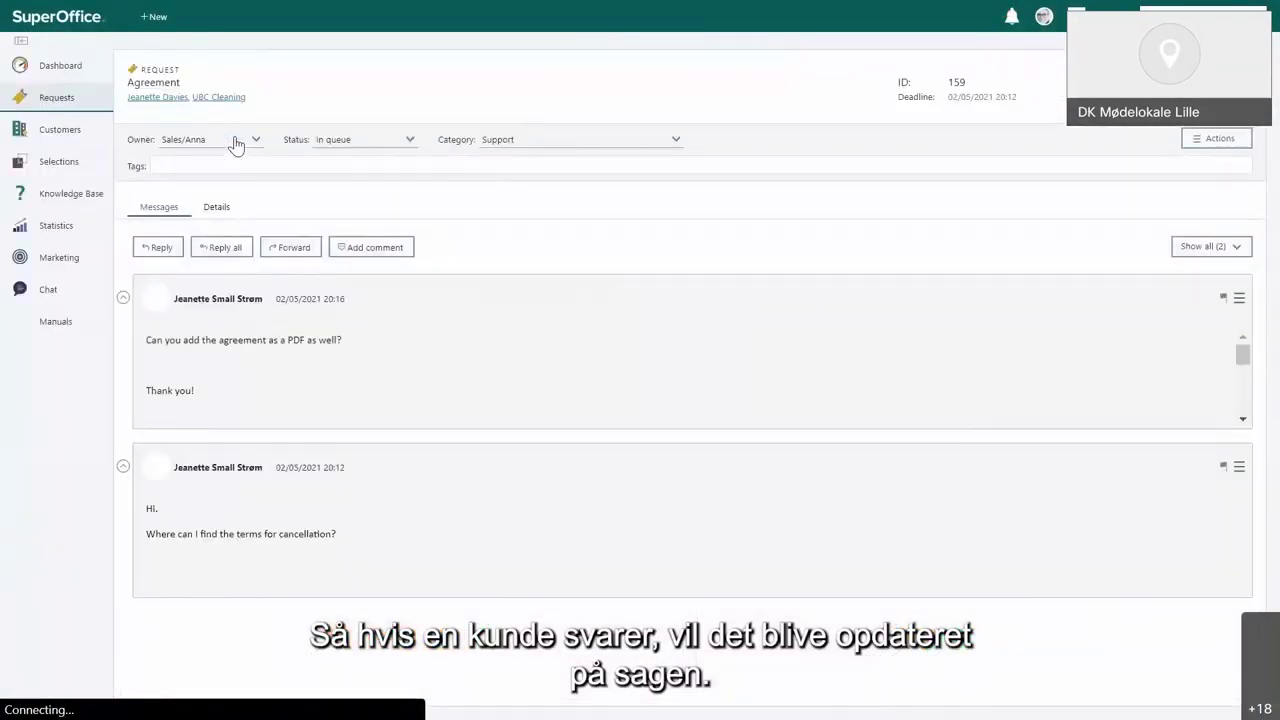
Step: Read the customer's messages in the Agreement request and start a reply from the "Our terms and conditions" reply template
scroll(438, 419, down, 3)
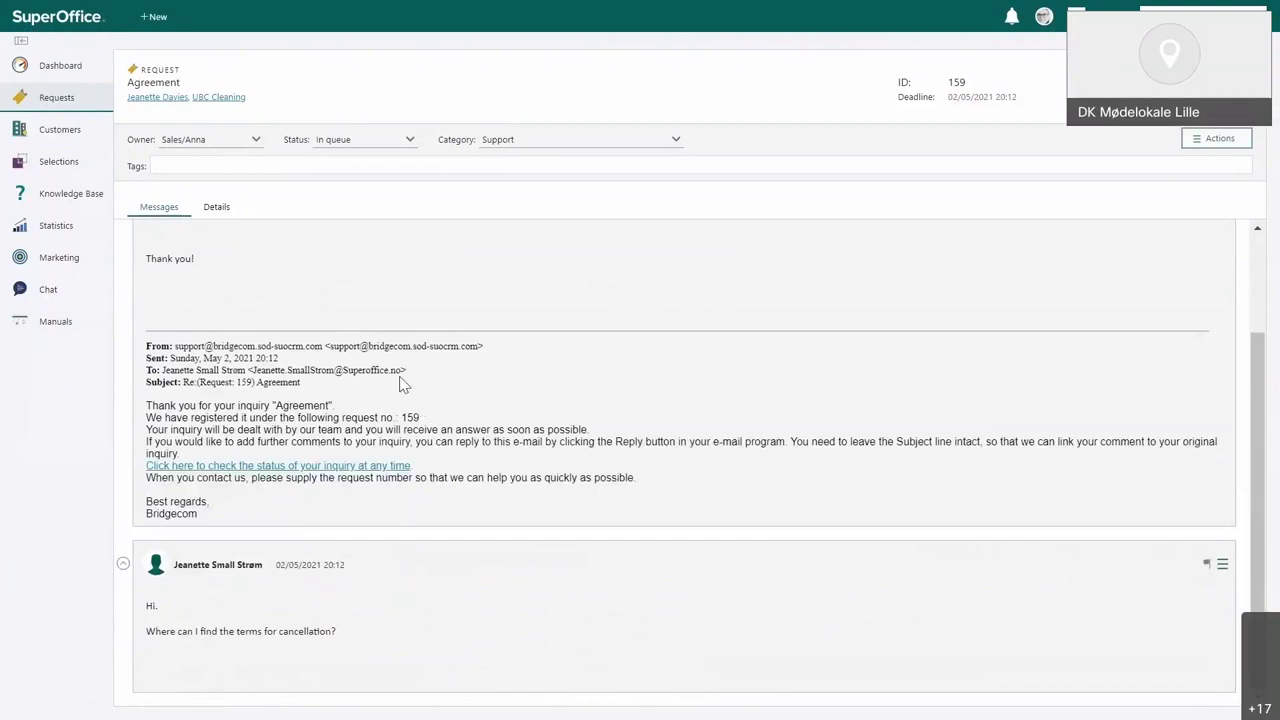
scroll(403, 383, up, 3)
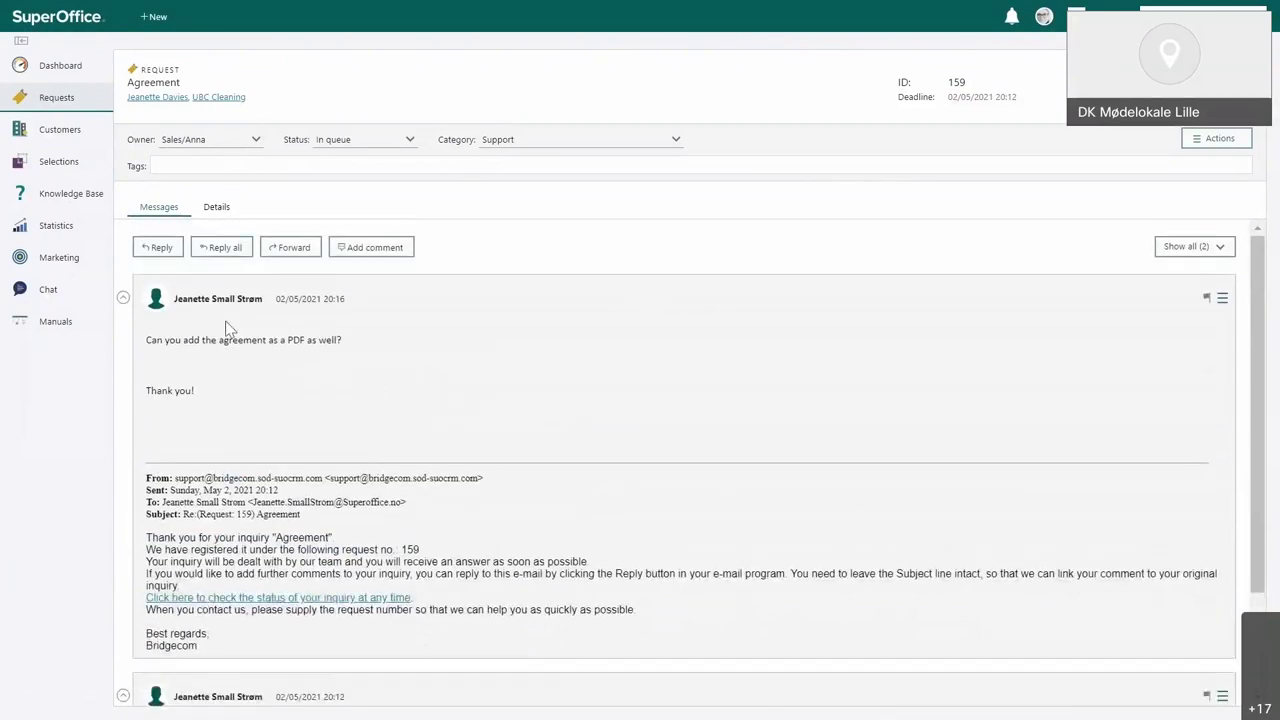
click(160, 249)
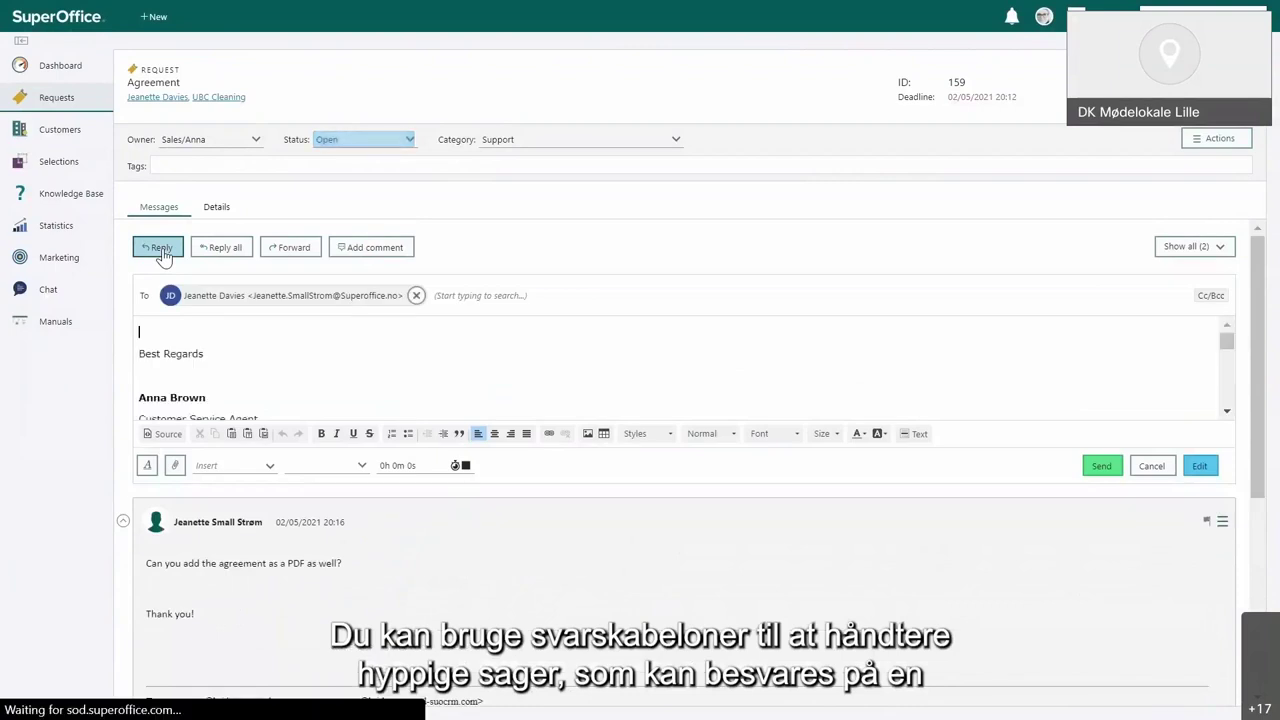
click(234, 465)
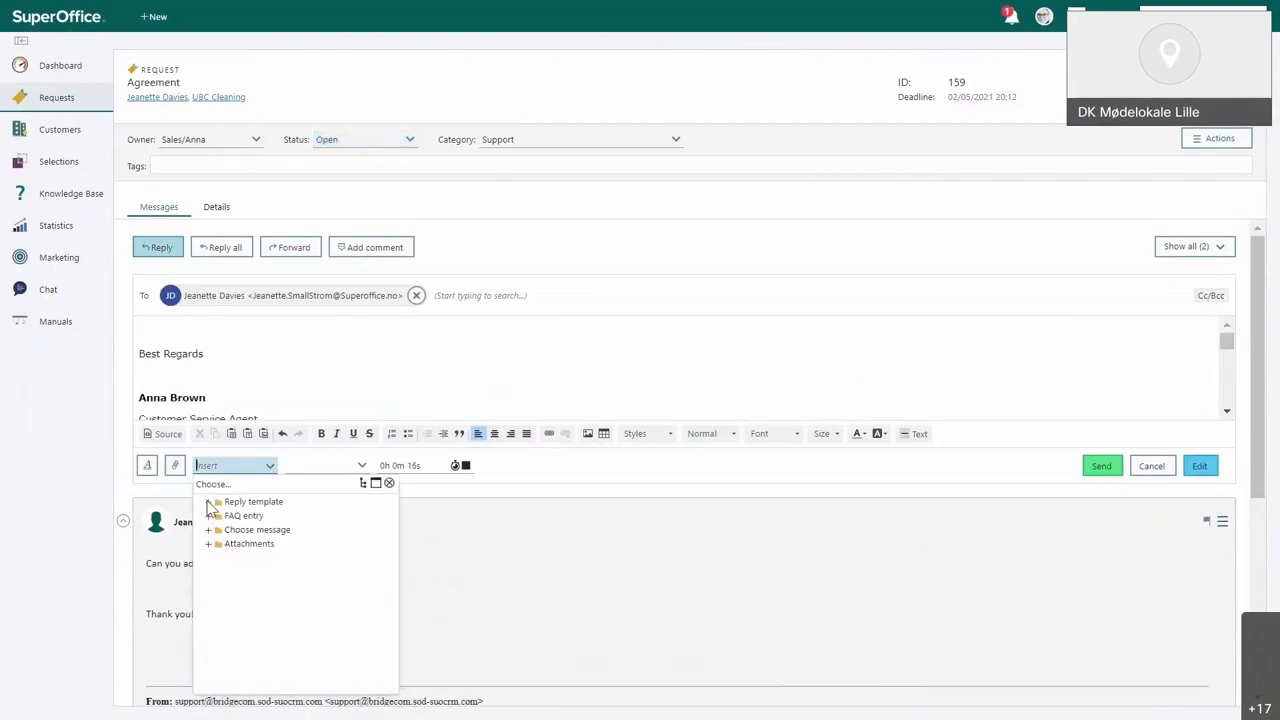
click(208, 502)
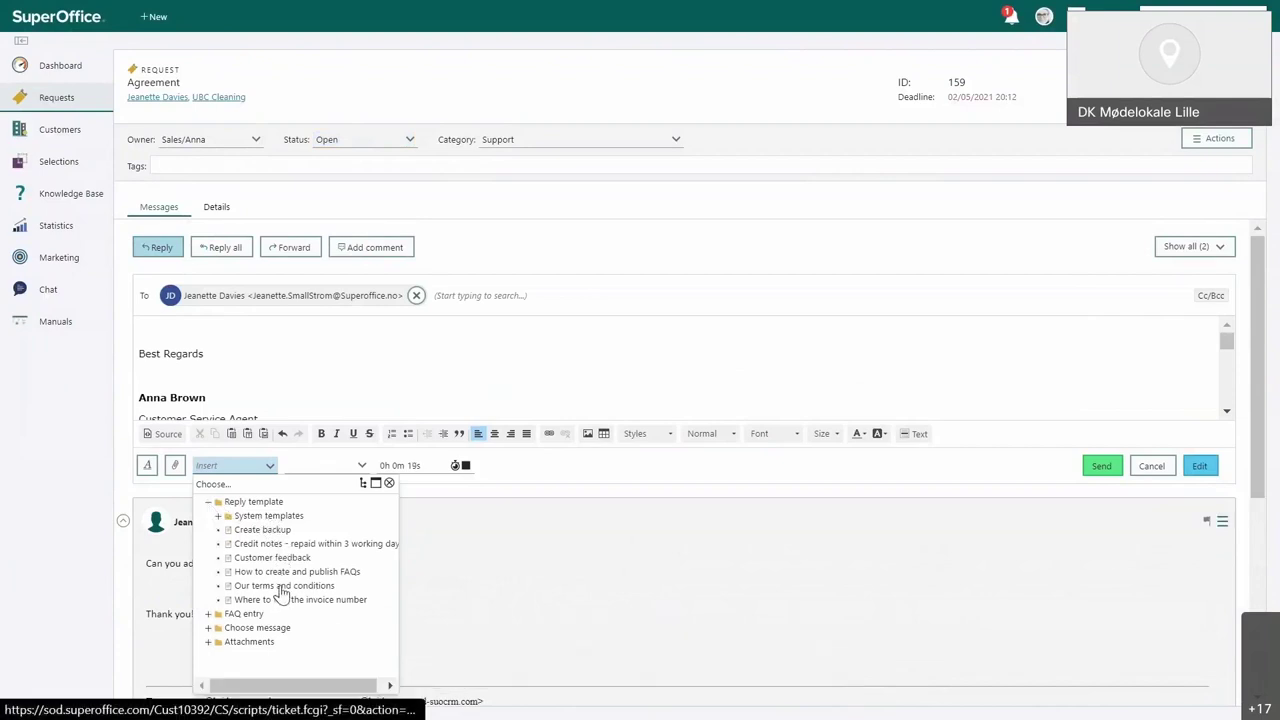
click(283, 588)
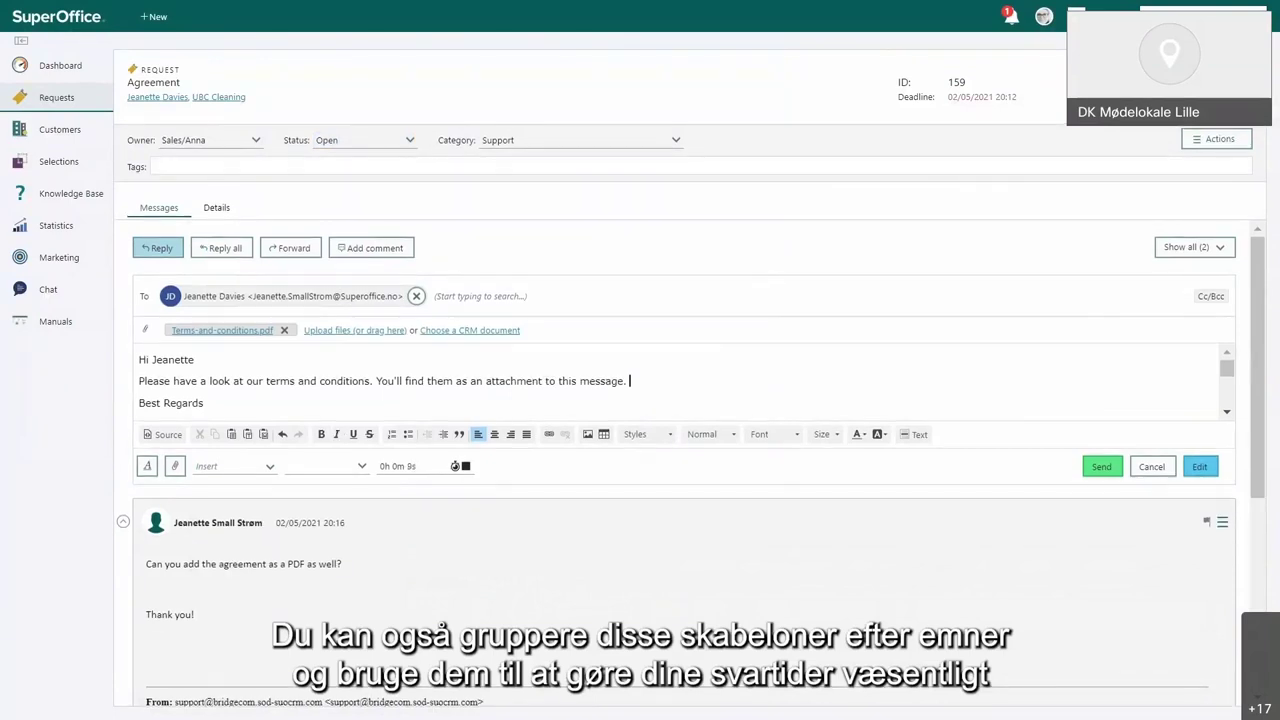
Step: Add "See 13. Termination of Agreement for the part about cancellation." as a new line in the reply and send it
key(Return)
text(See 13. Termination of Agreement for the part about cancellation.)
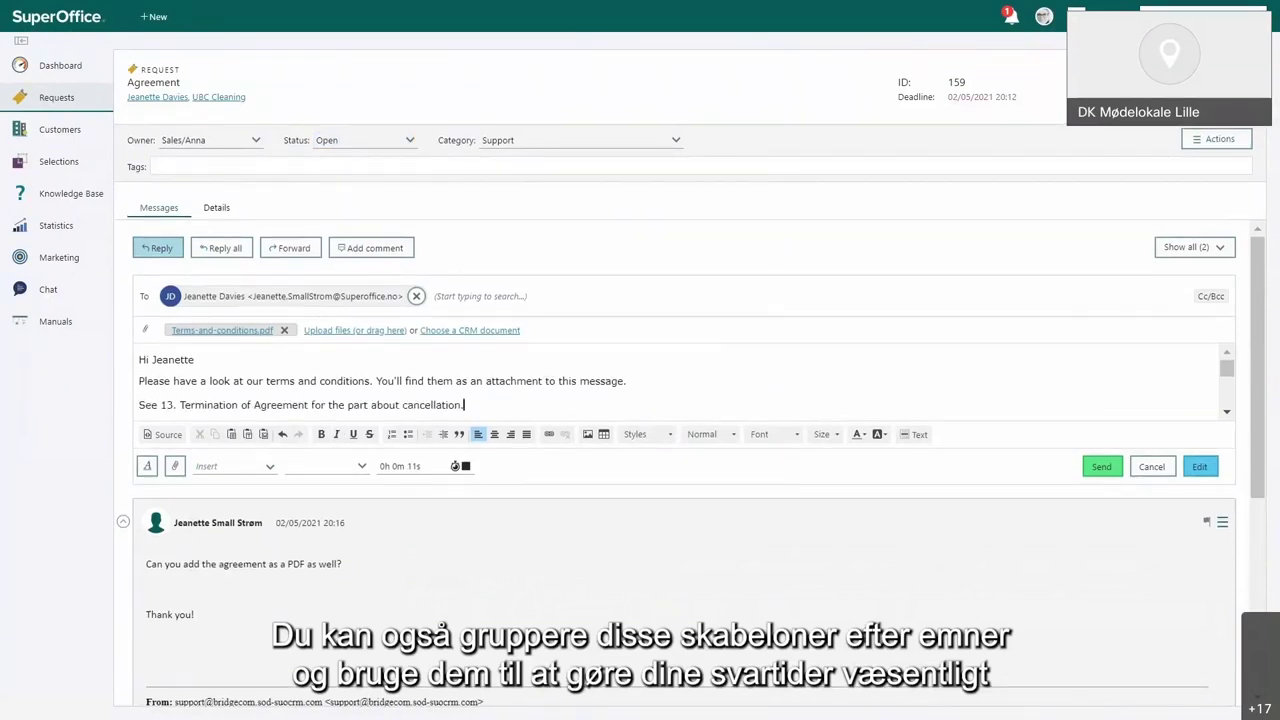
click(1104, 470)
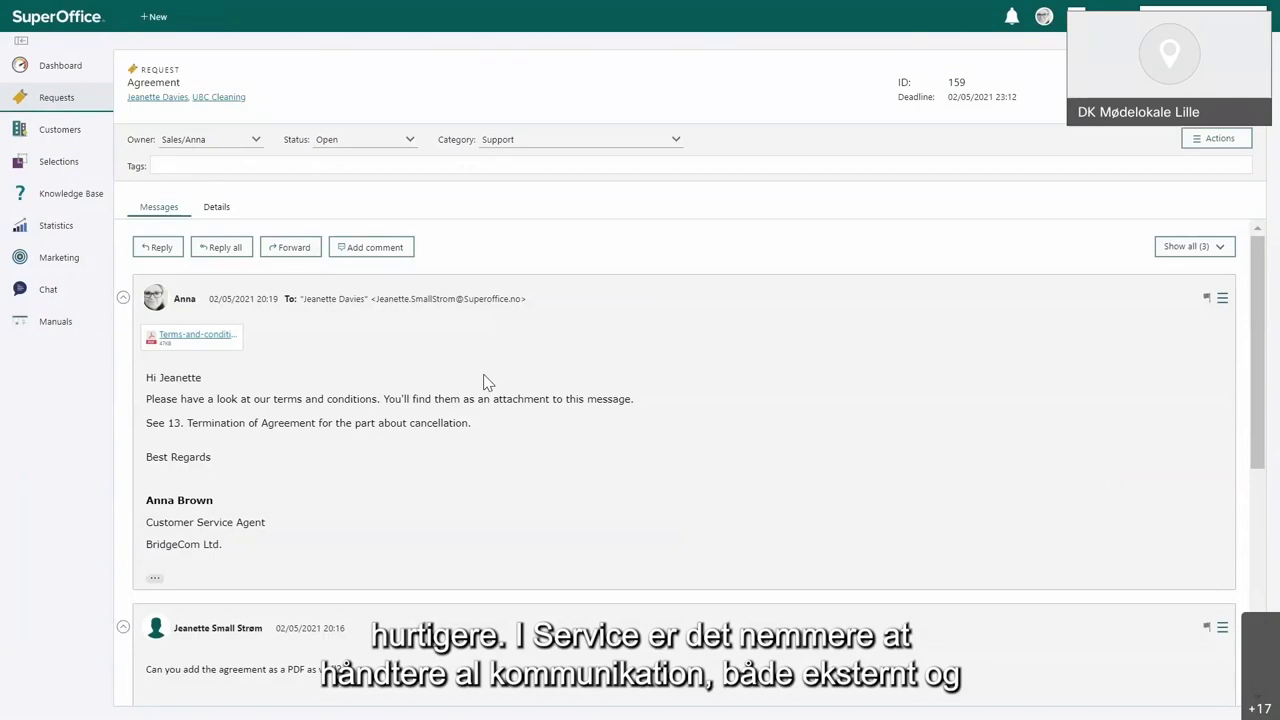
Step: Add the internal comment "Indication of churn. Look at the latest activity. Key account manager needs to follow up." to the Agreement request
click(375, 250)
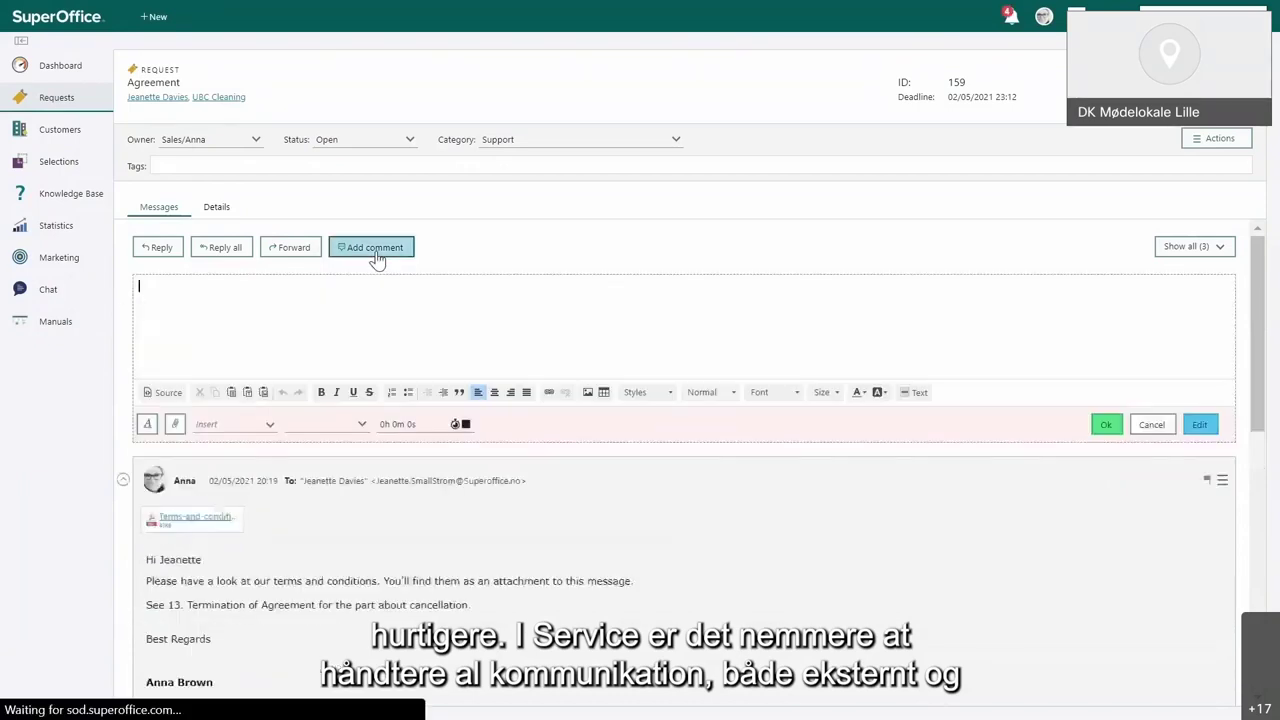
text(Indication of churn. Look at the latest activity. Key account manager needs to follow up.)
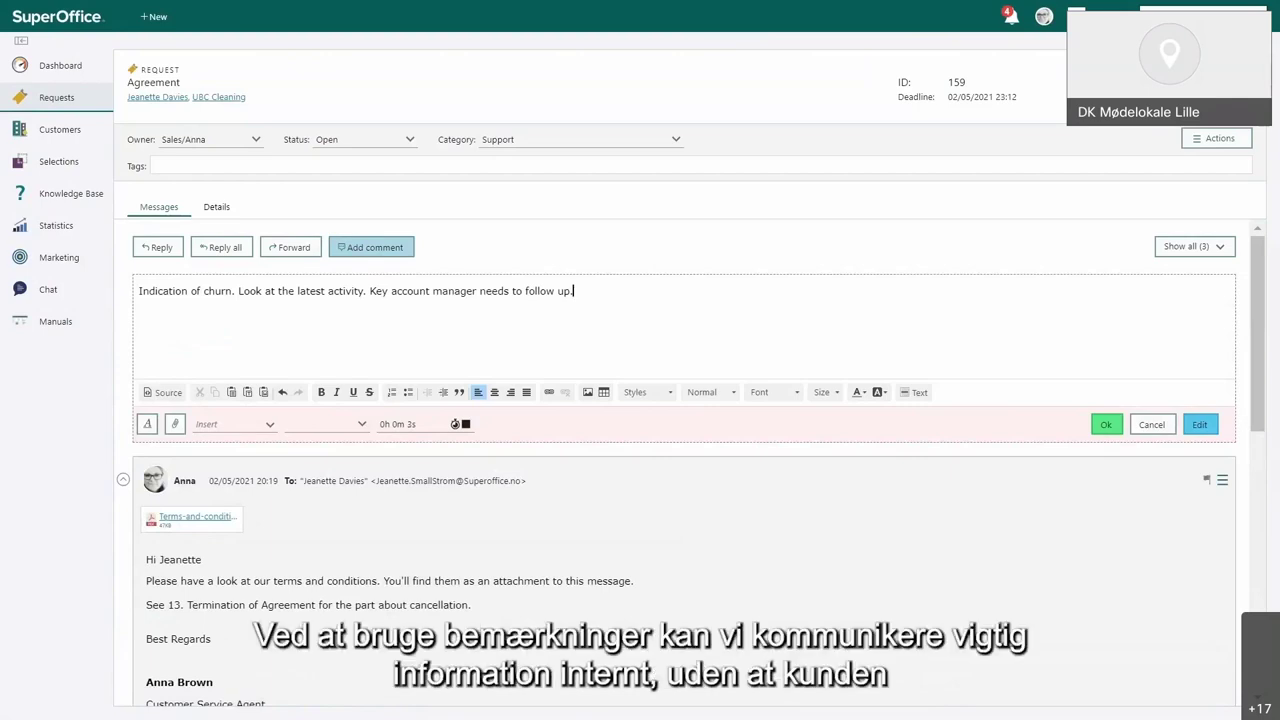
click(1106, 425)
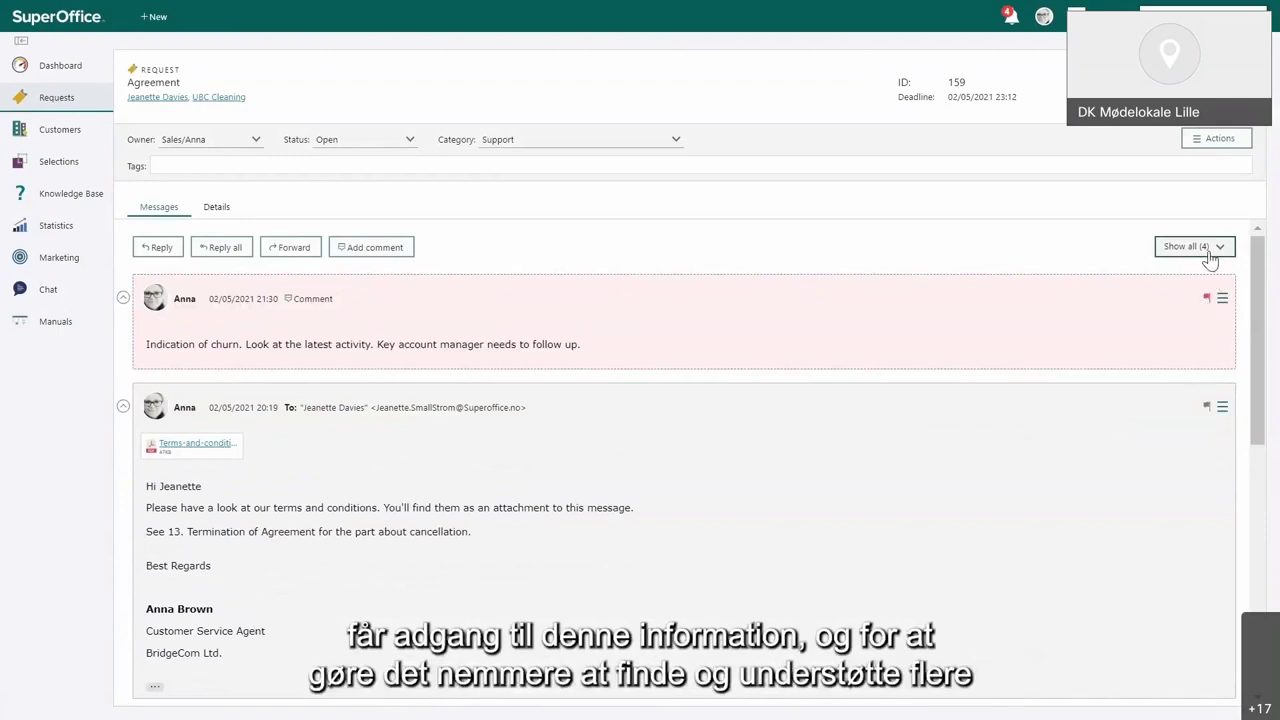
Step: Filter the Agreement request's messages to the flagged ones, and after that to the first and last ones
click(1209, 251)
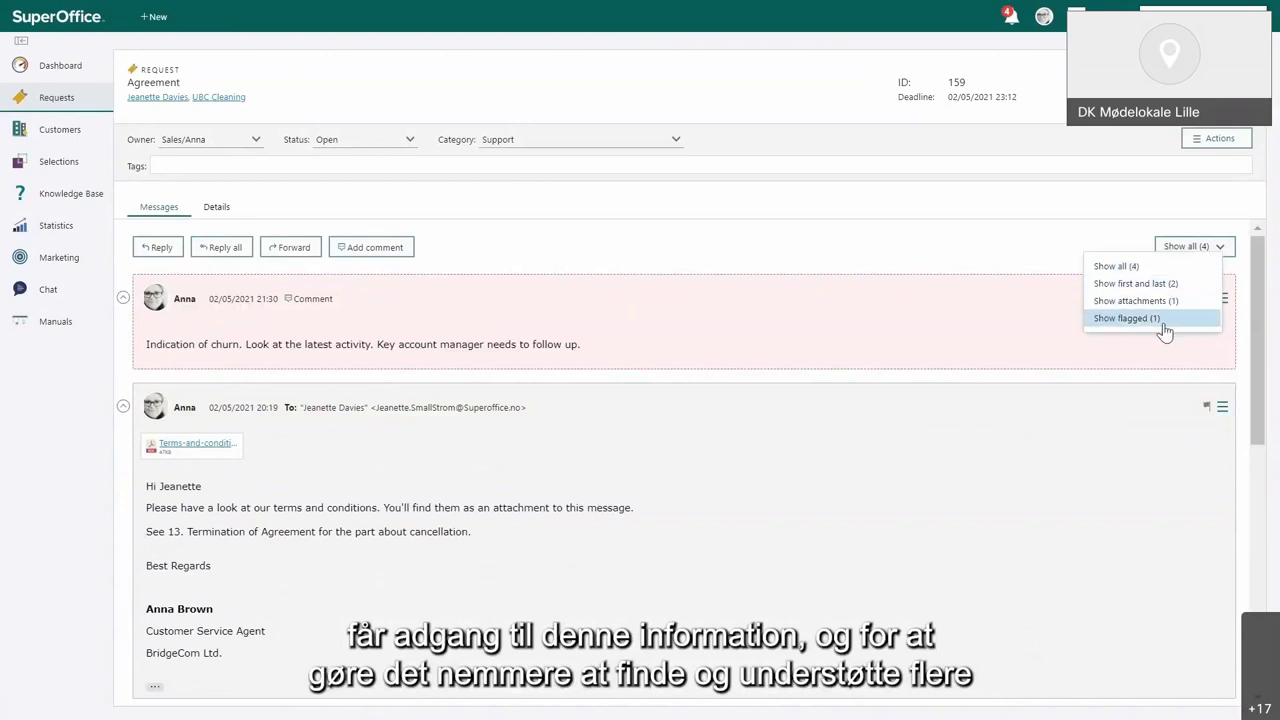
click(1165, 318)
click(1200, 250)
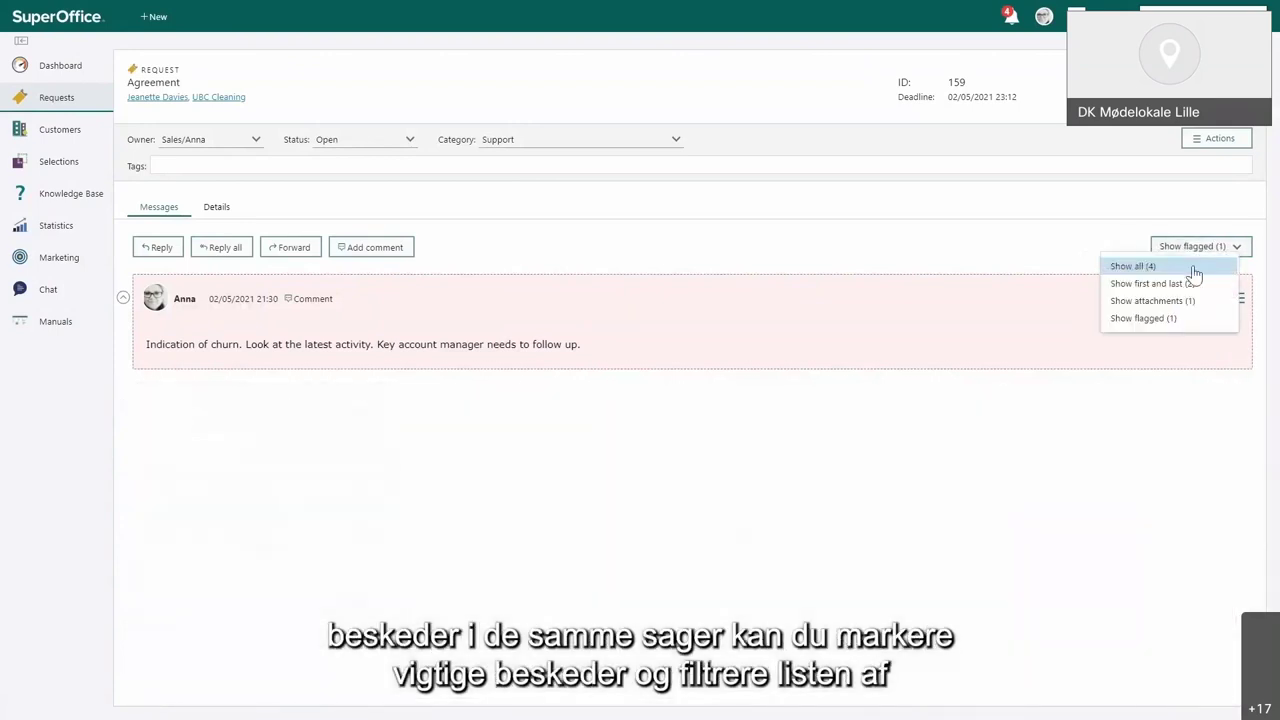
click(1150, 284)
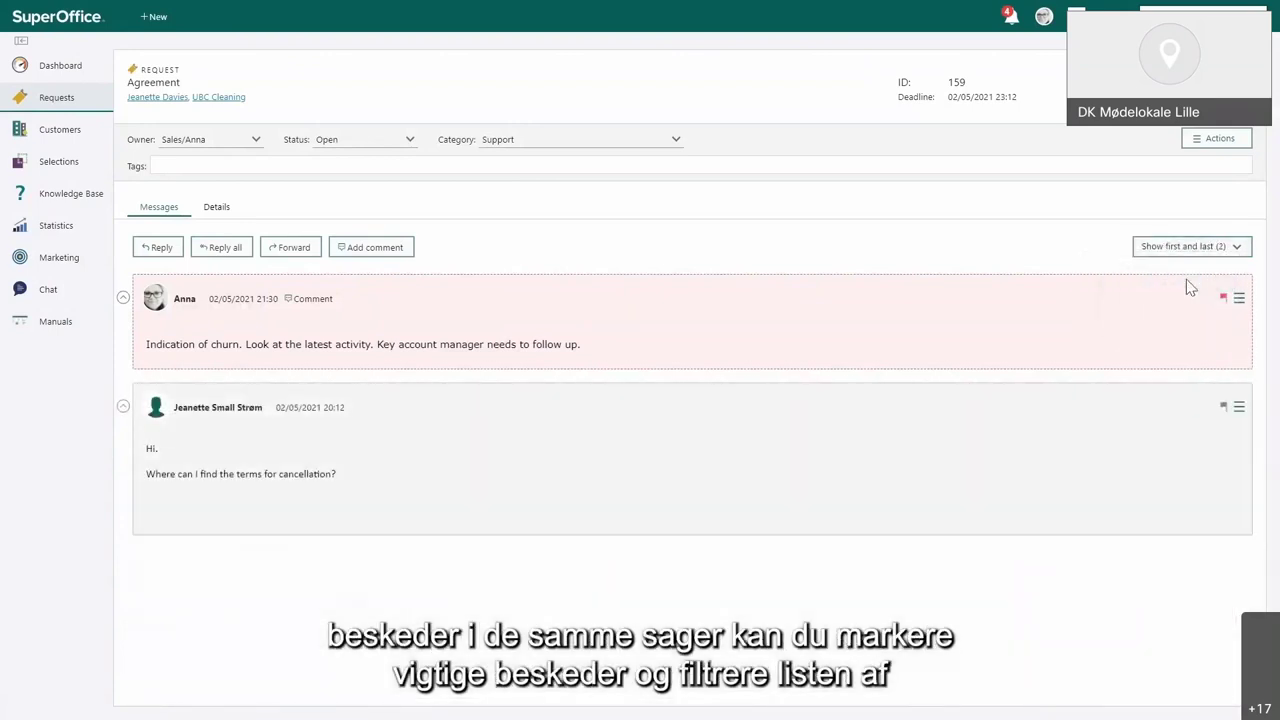
Step: Transfer ownership of the Agreement request to another colleague in the Sales group
click(237, 142)
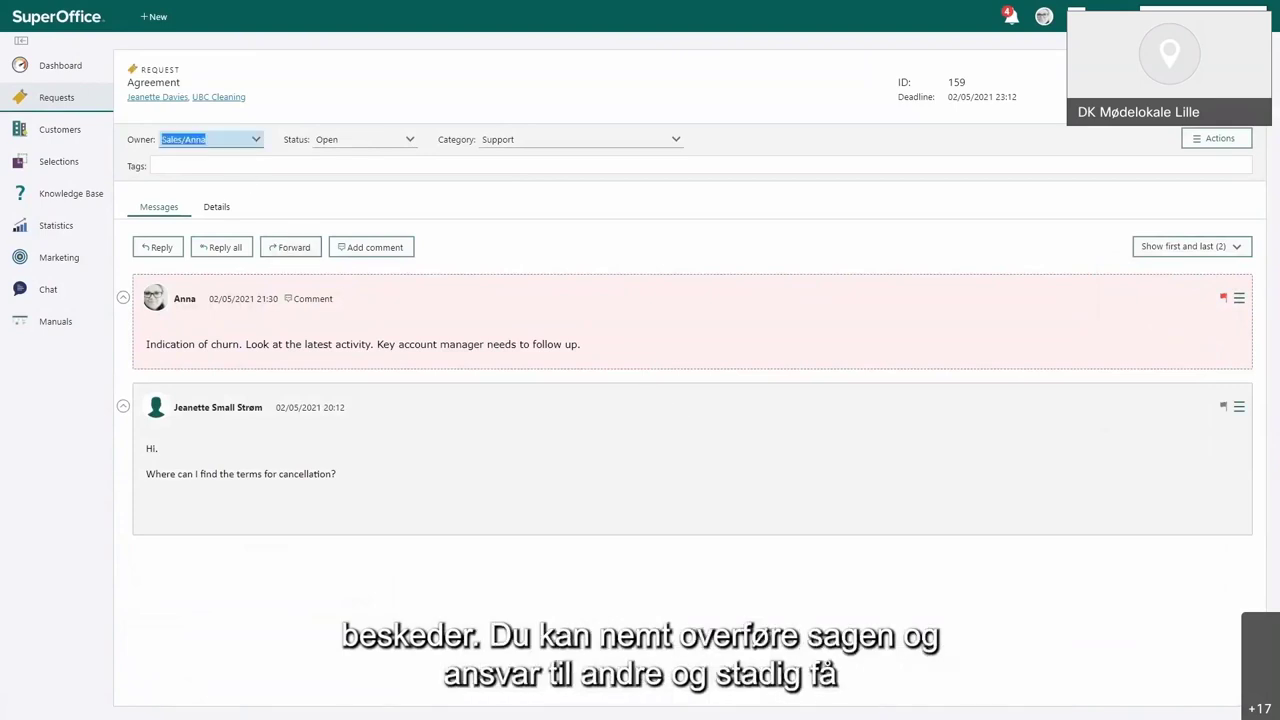
click(334, 264)
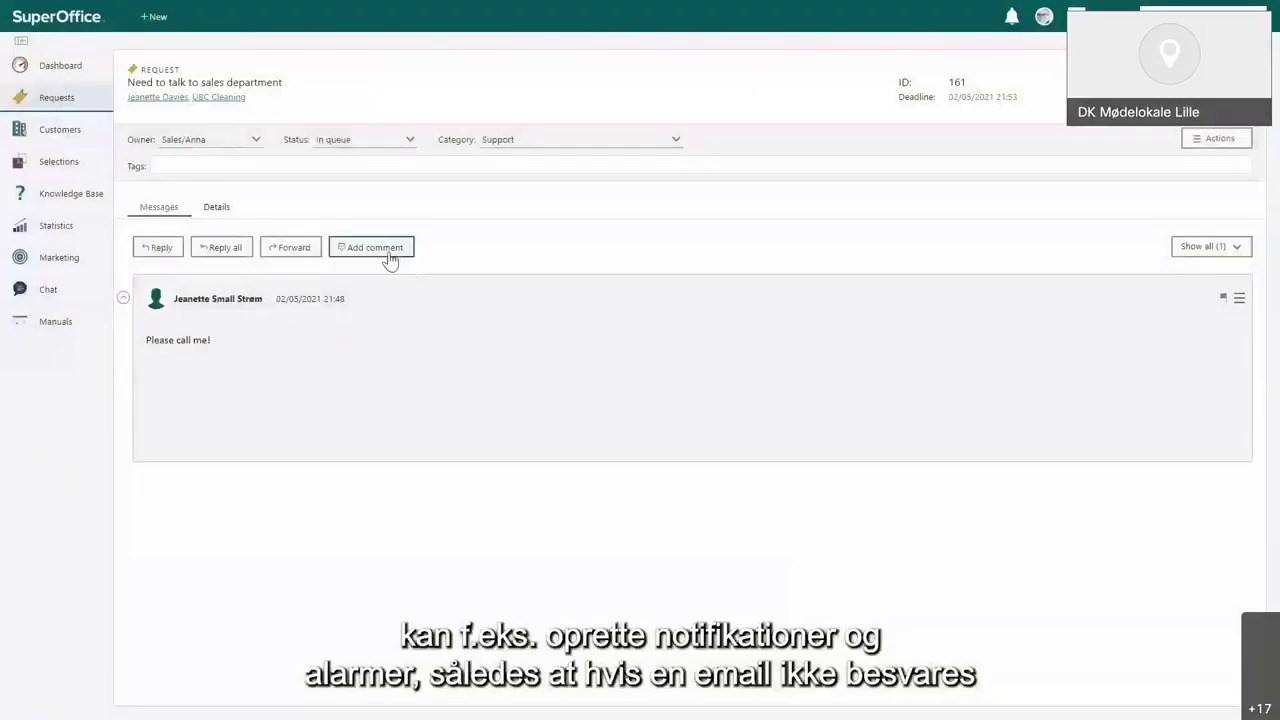
Step: Add the comment "Talked on the phone. Bough Product X" to the "Need to talk to sales department" request and open its status choices
click(386, 252)
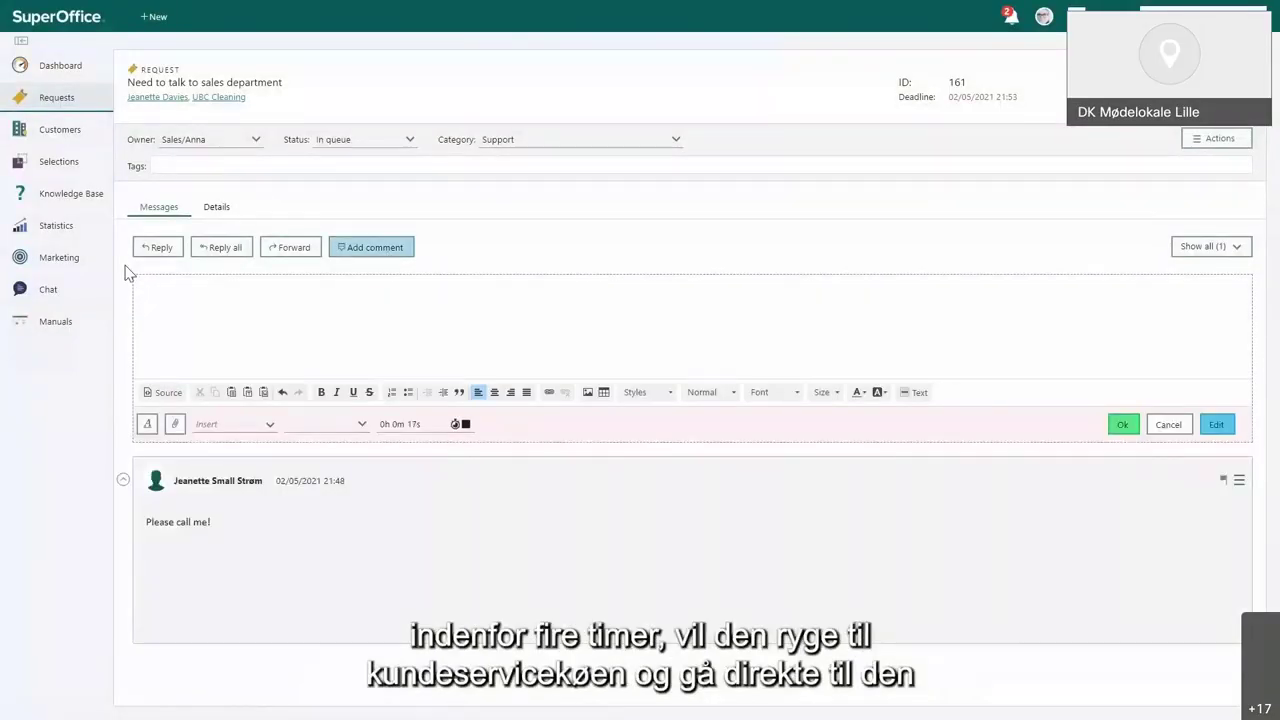
text(Talked on the phone. Bough Product X)
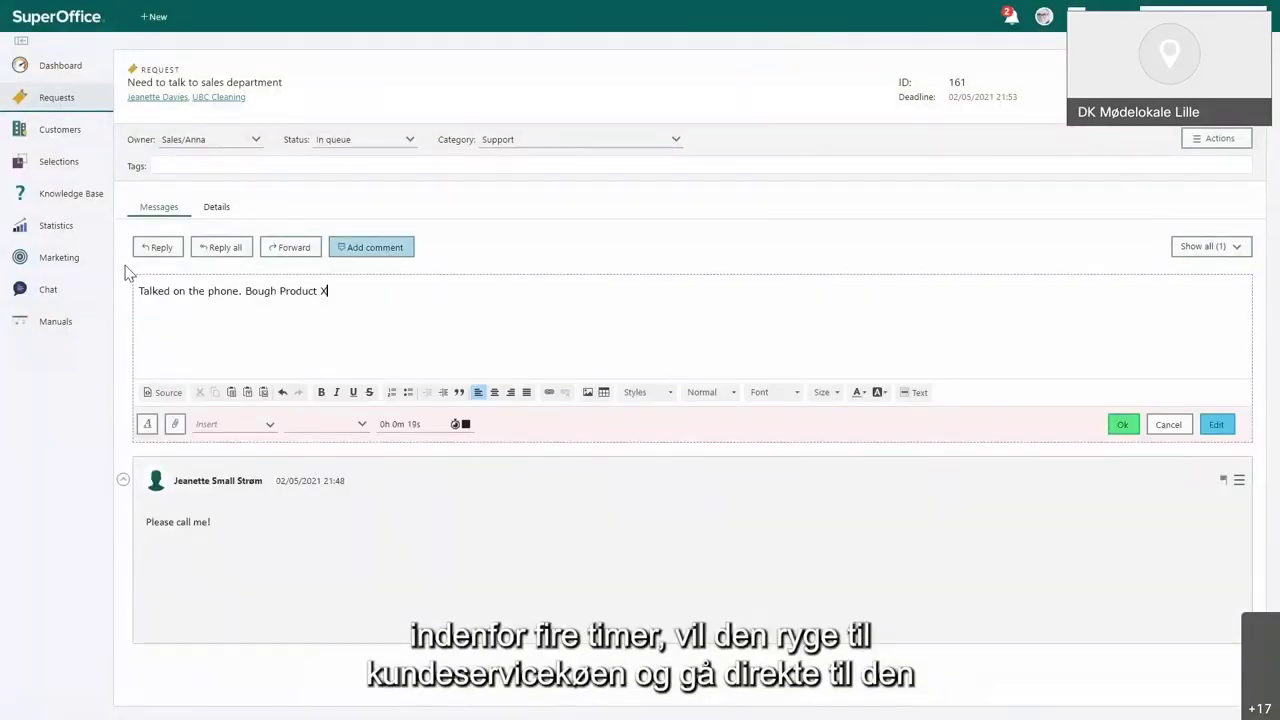
click(1124, 425)
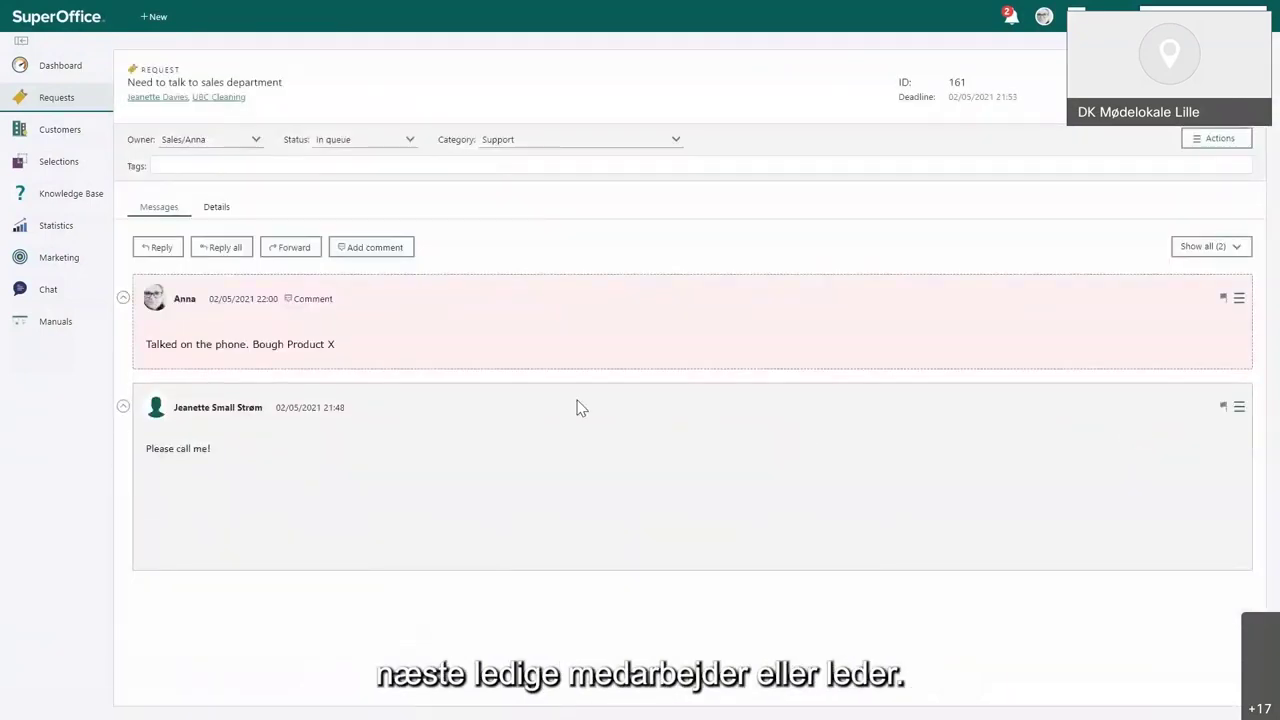
click(360, 139)
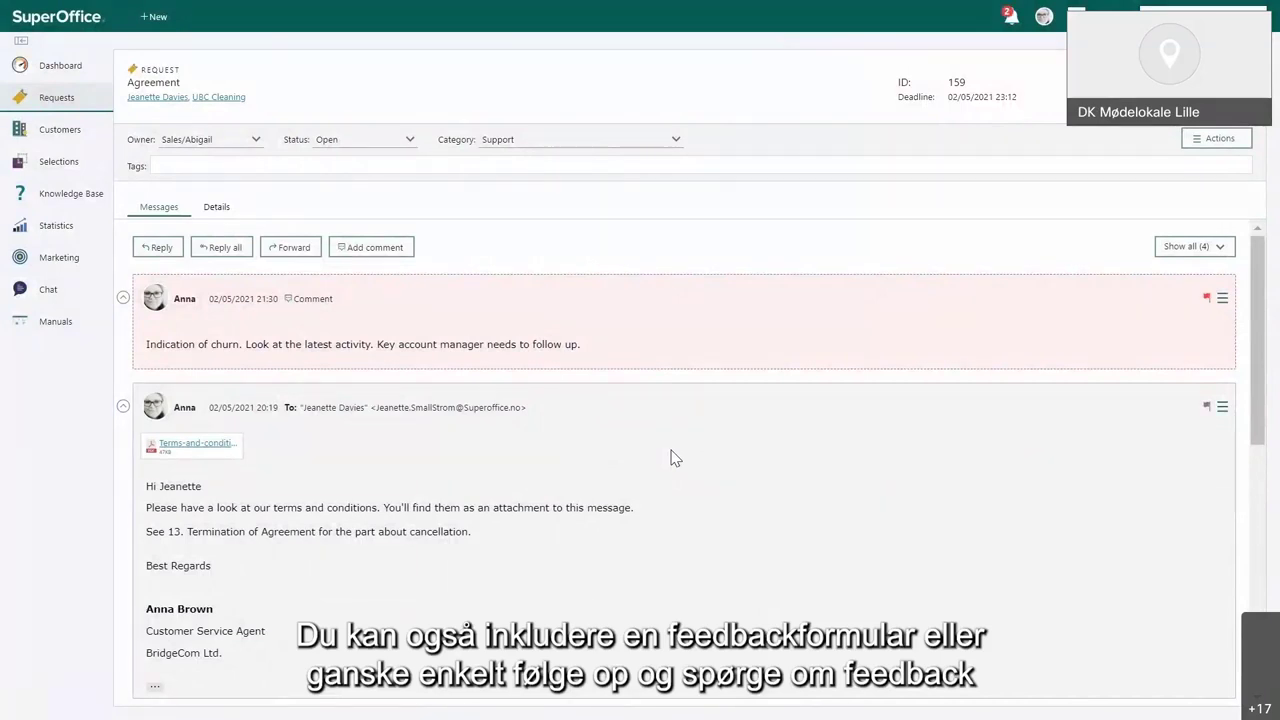
Step: Send the customer a reply asking for feedback through the "Leave feedback" form, and tag the Agreement request as "Churn alert"
click(166, 252)
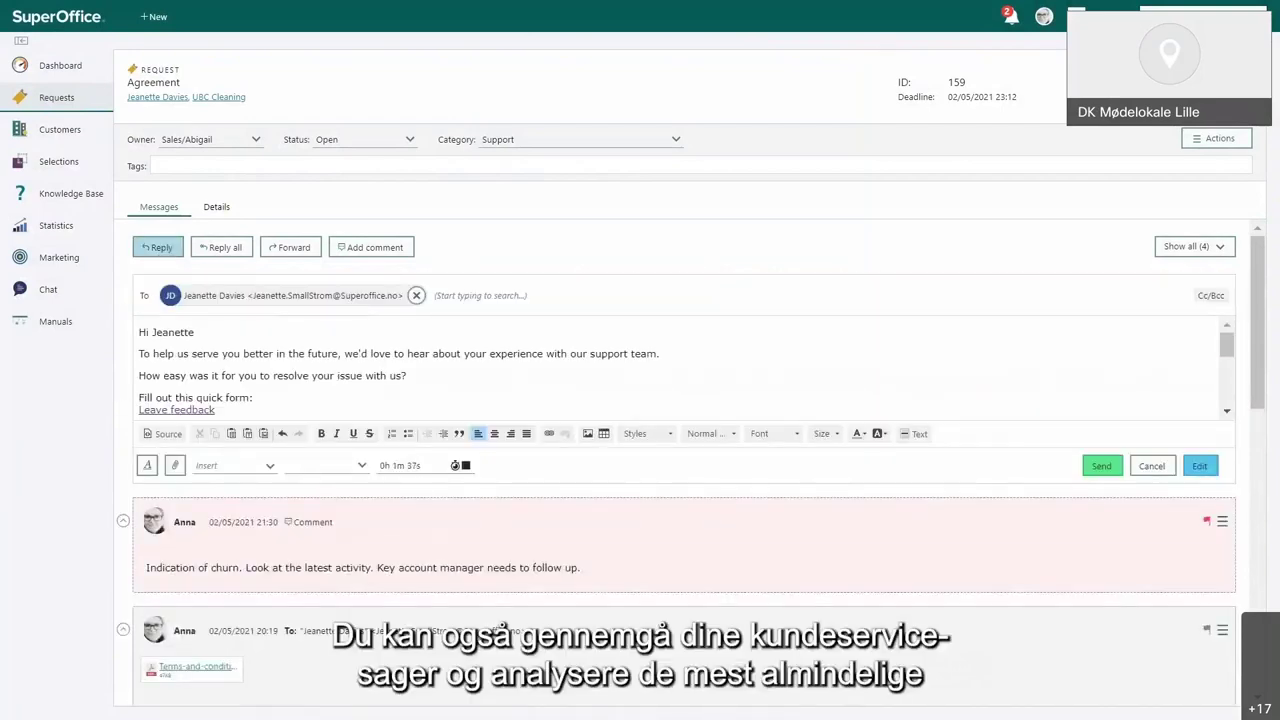
click(1100, 466)
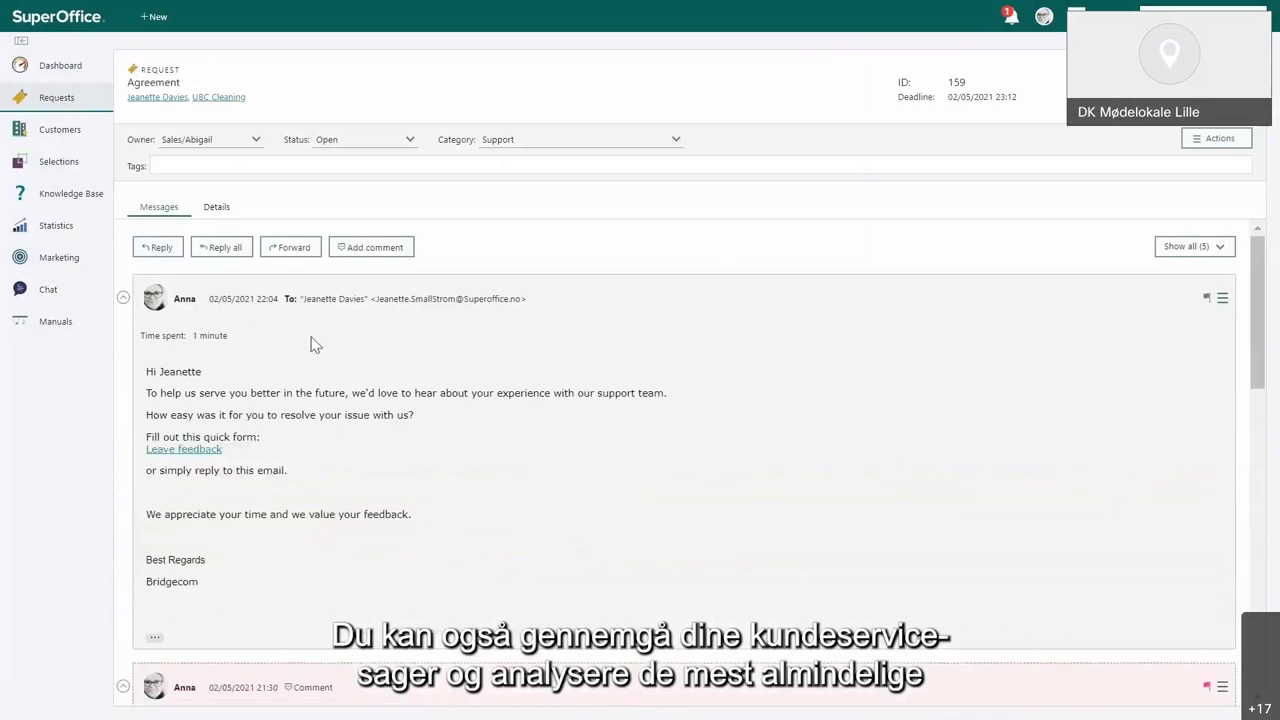
click(154, 165)
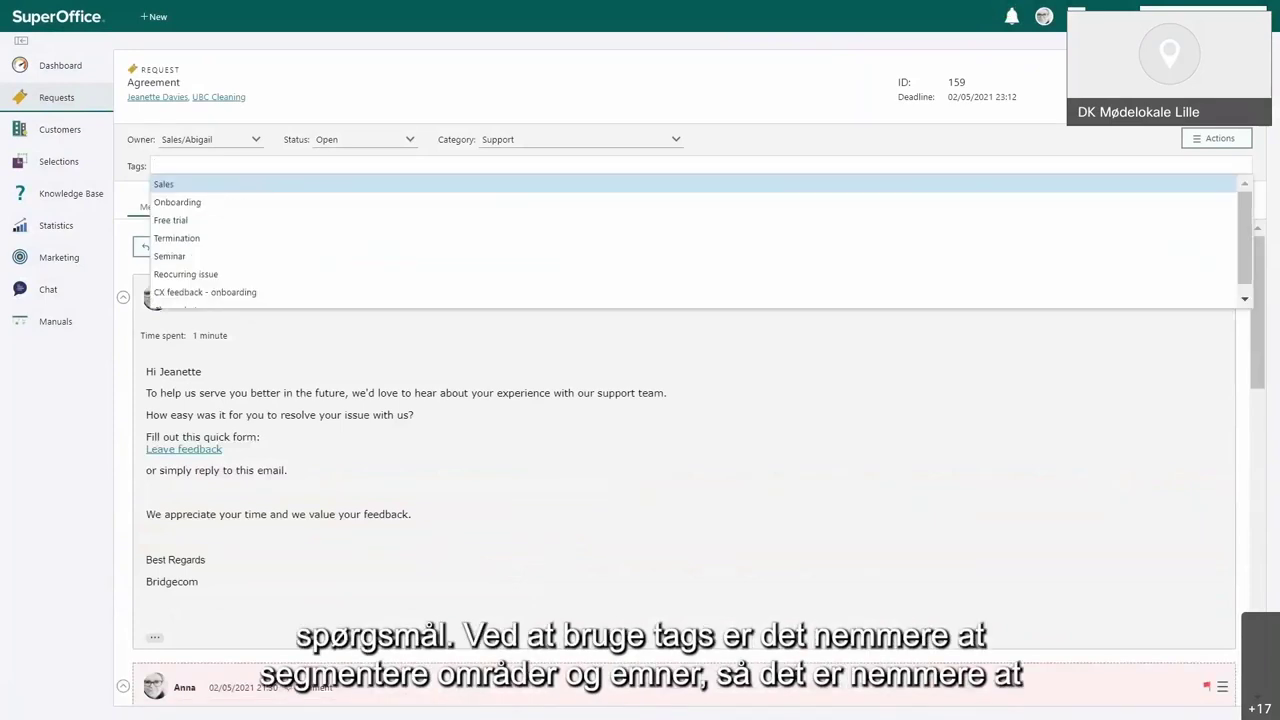
scroll(240, 263, down, 3)
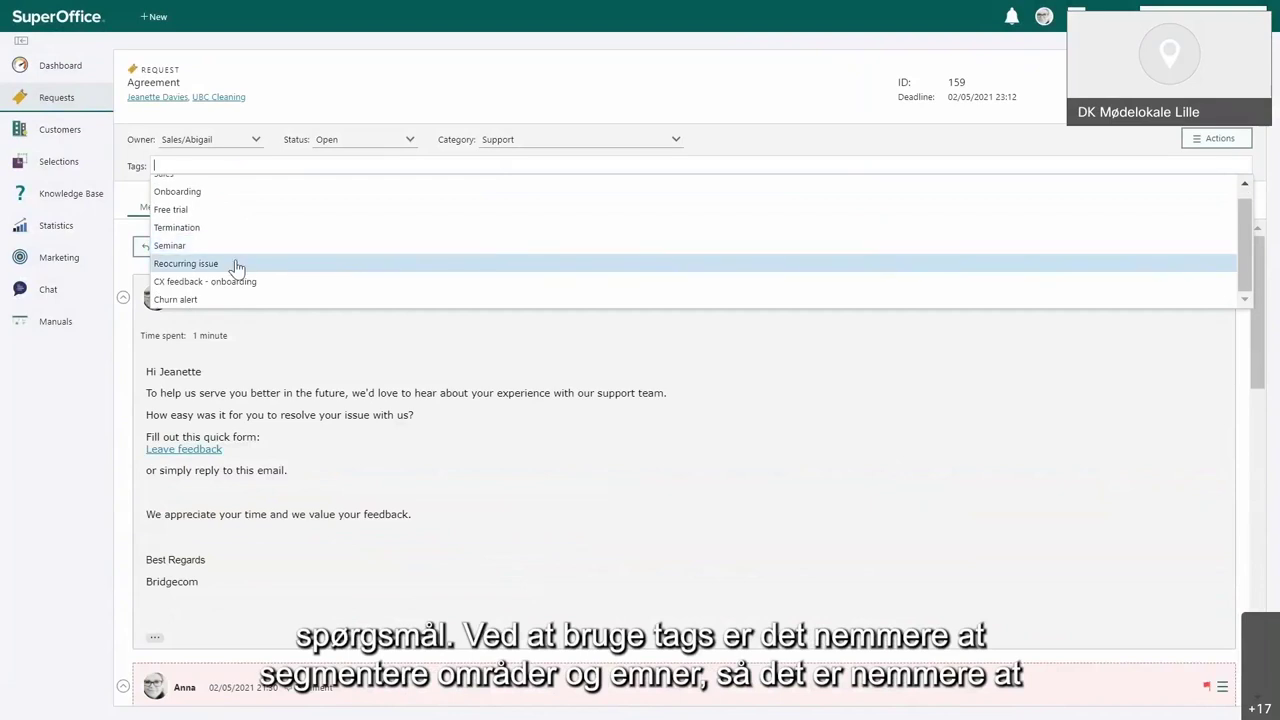
click(213, 302)
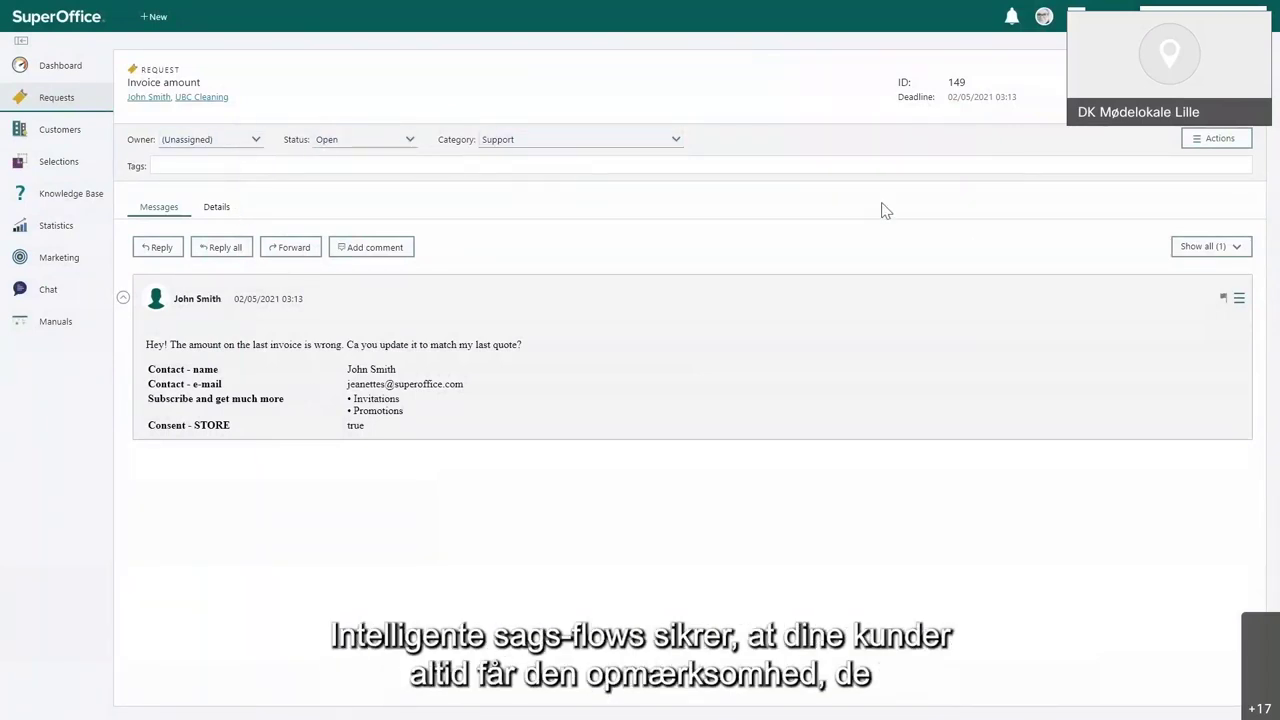
Step: Open the actions available for the Invoice amount request and choose one of them
click(1201, 143)
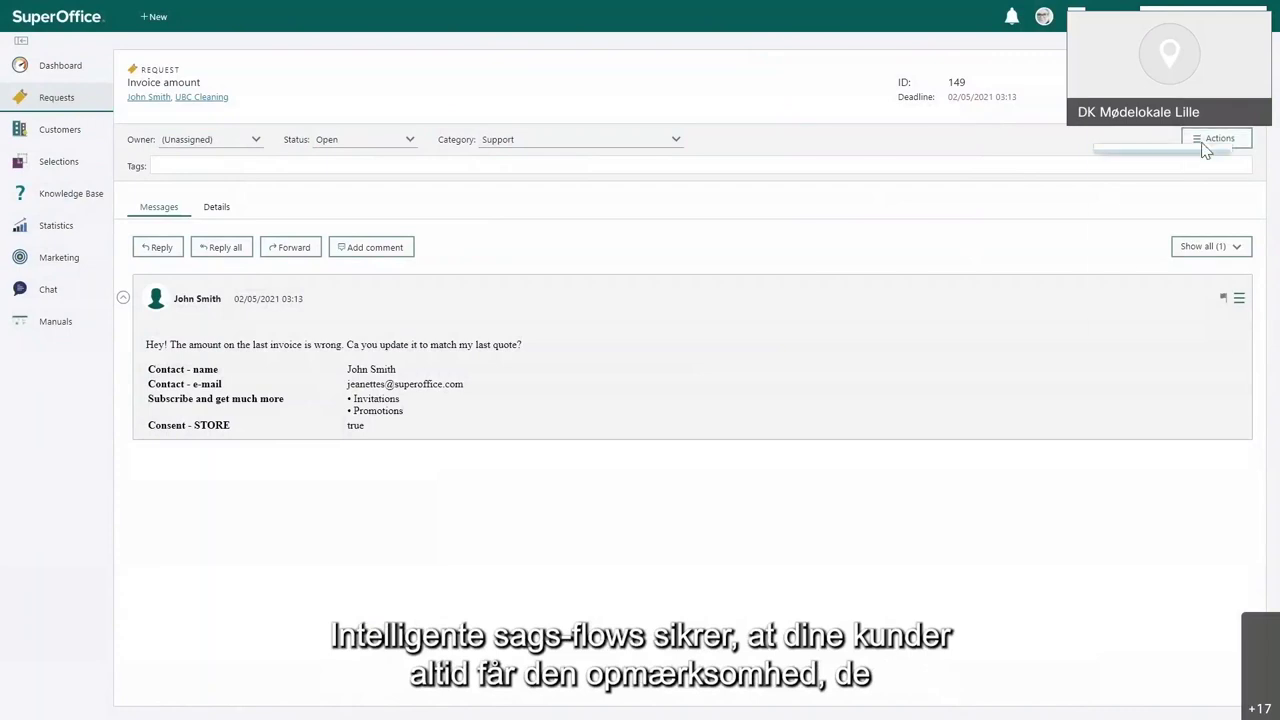
click(1166, 316)
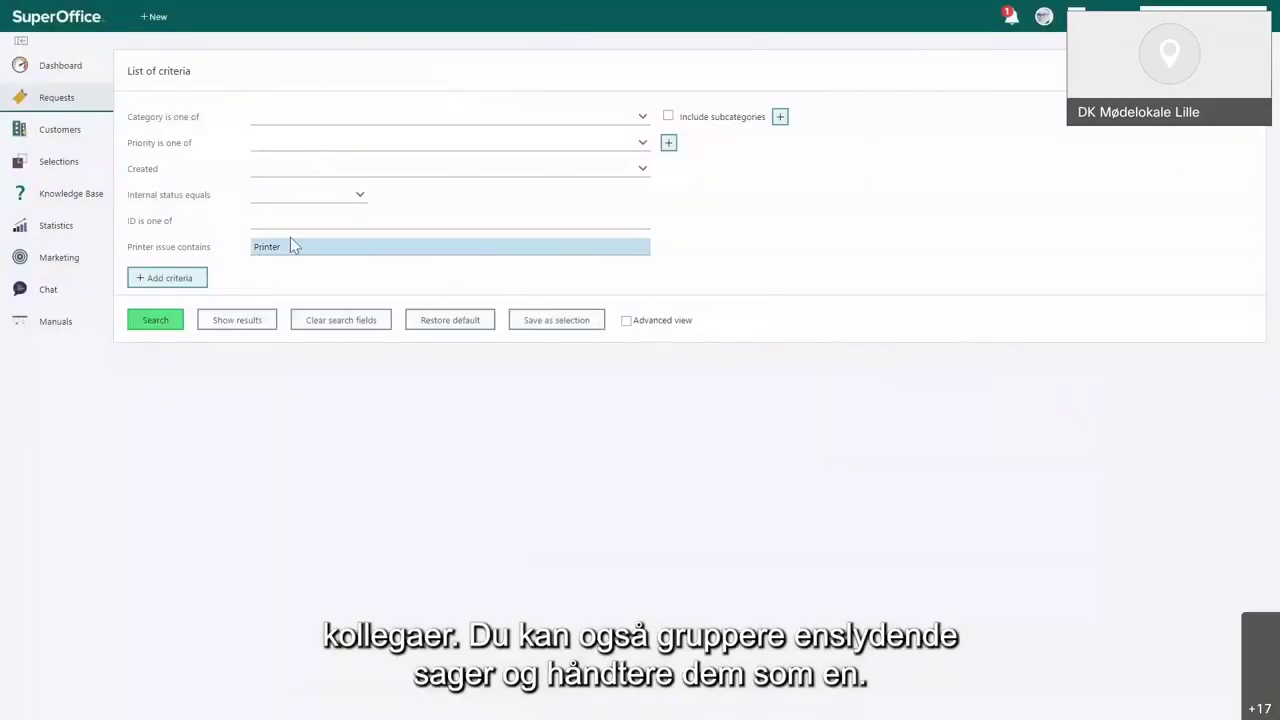
Step: Search for requests whose printer issue contains "Printer", select all the results and start a joint reply to the customers
click(158, 320)
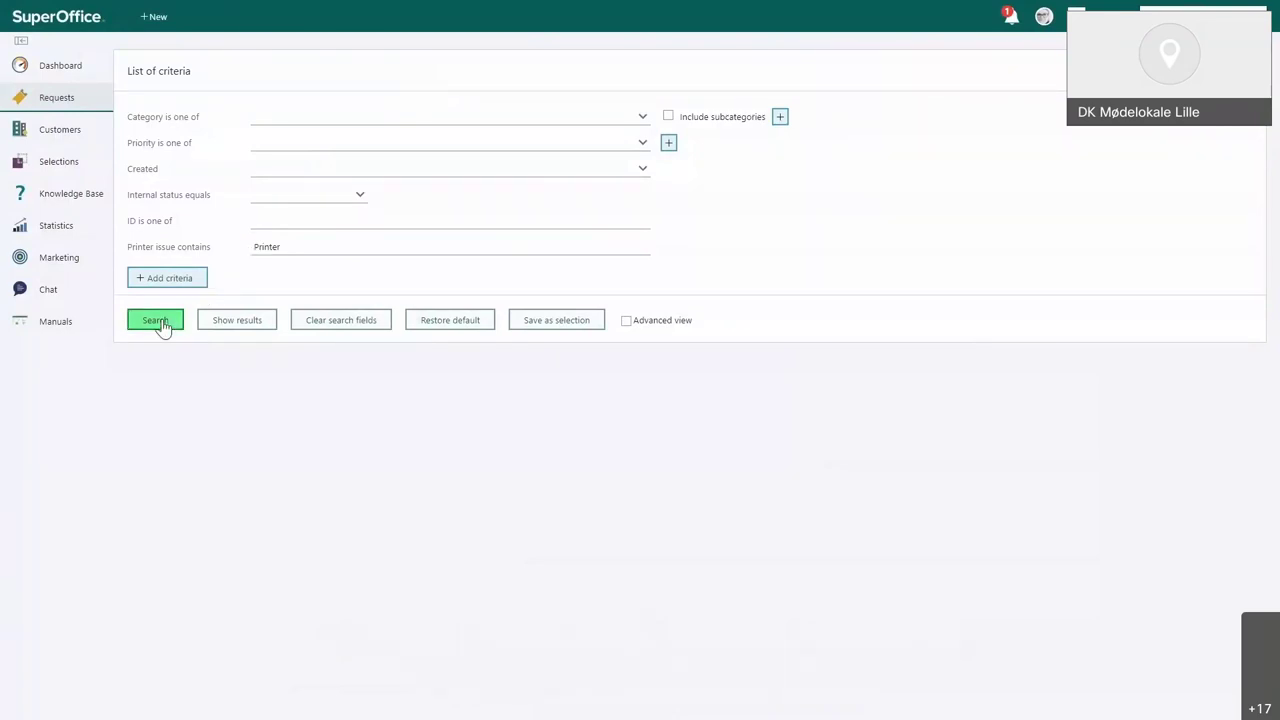
click(726, 103)
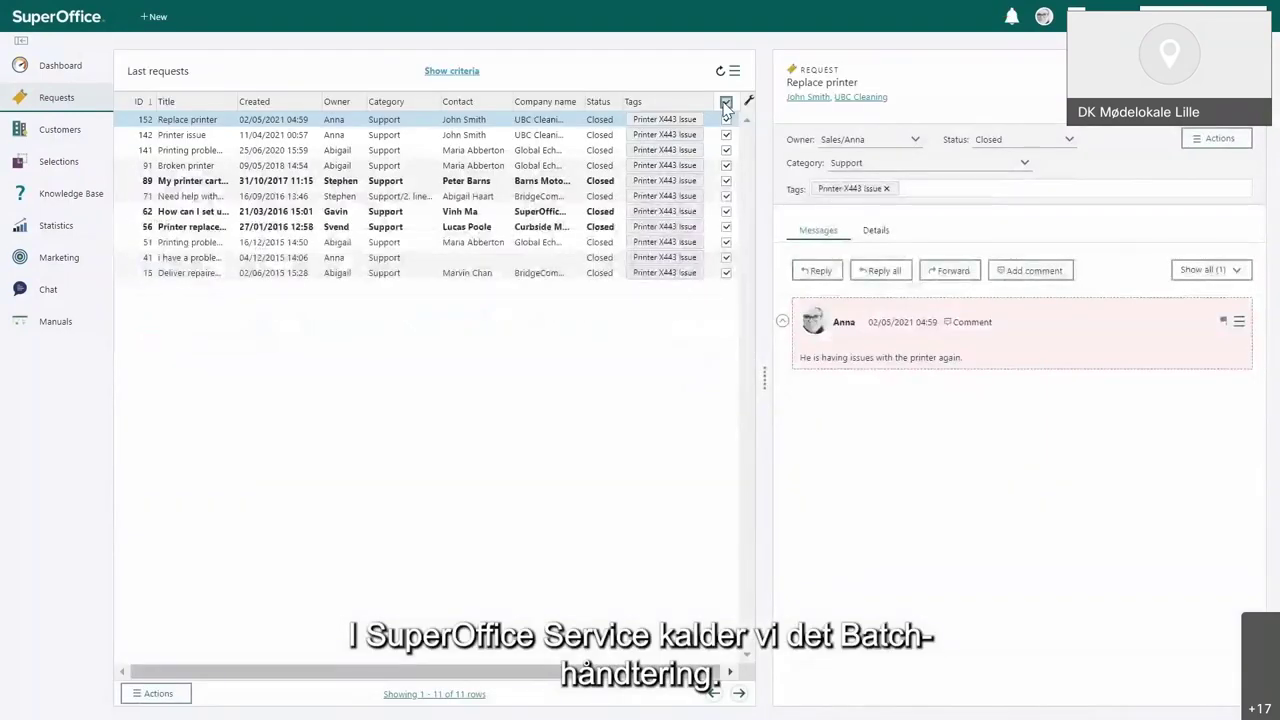
click(145, 693)
mouse_move(175, 680)
click(317, 554)
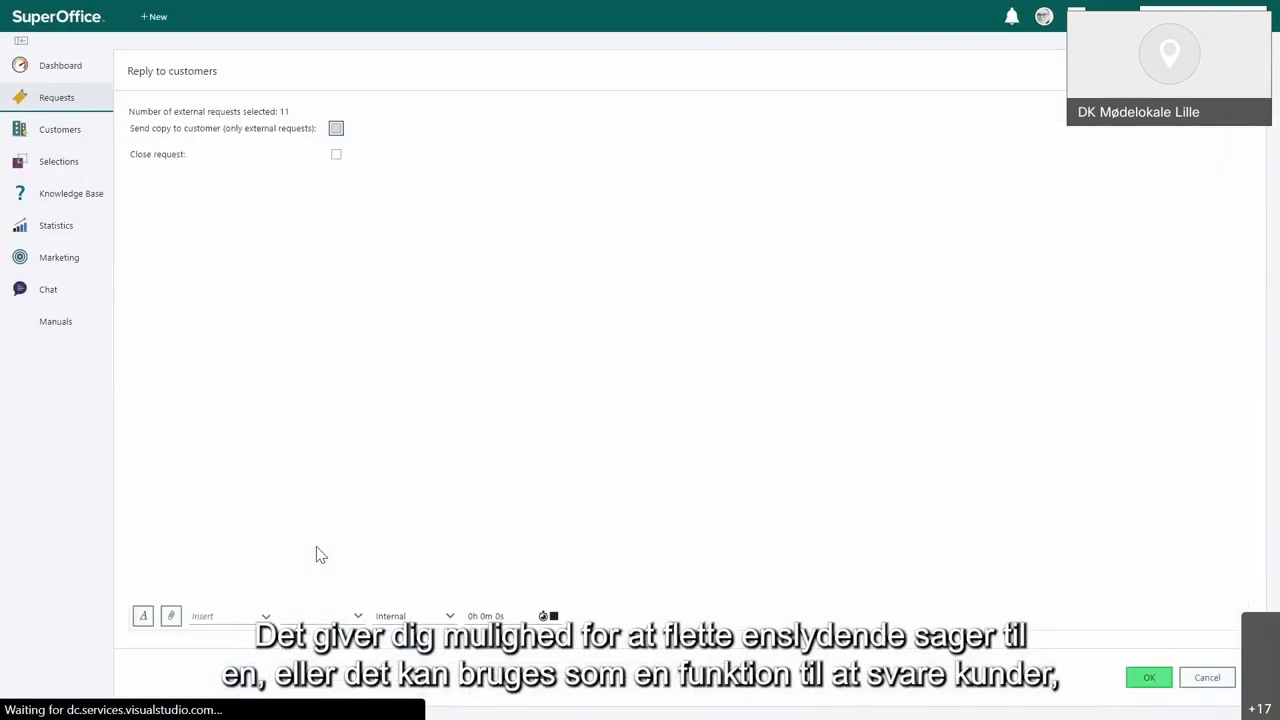
Step: Send the customers an External reply saying "We have updated the drivers and everything is working now" and asking them to report issues after the update
click(320, 555)
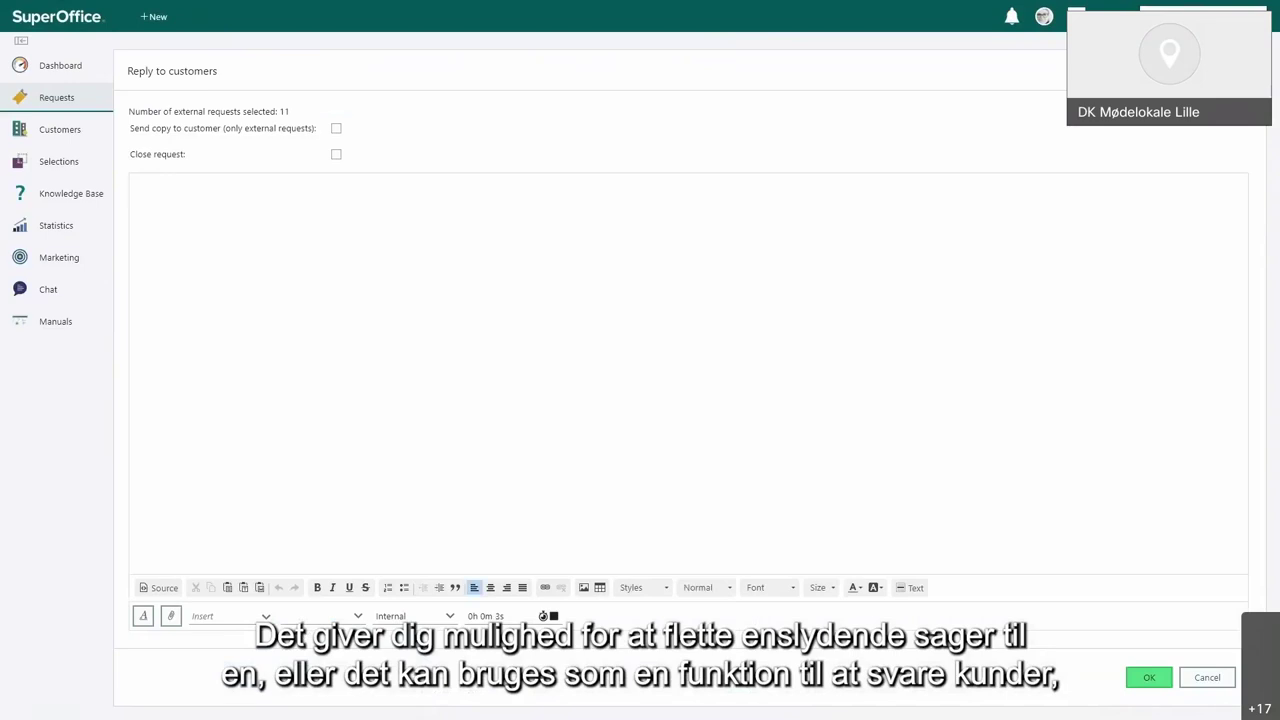
text(Hi! We have updated the drivers and everything is working now. Please let us know if you have any issues after the update. Have a great day!  Bridgecom)
click(410, 616)
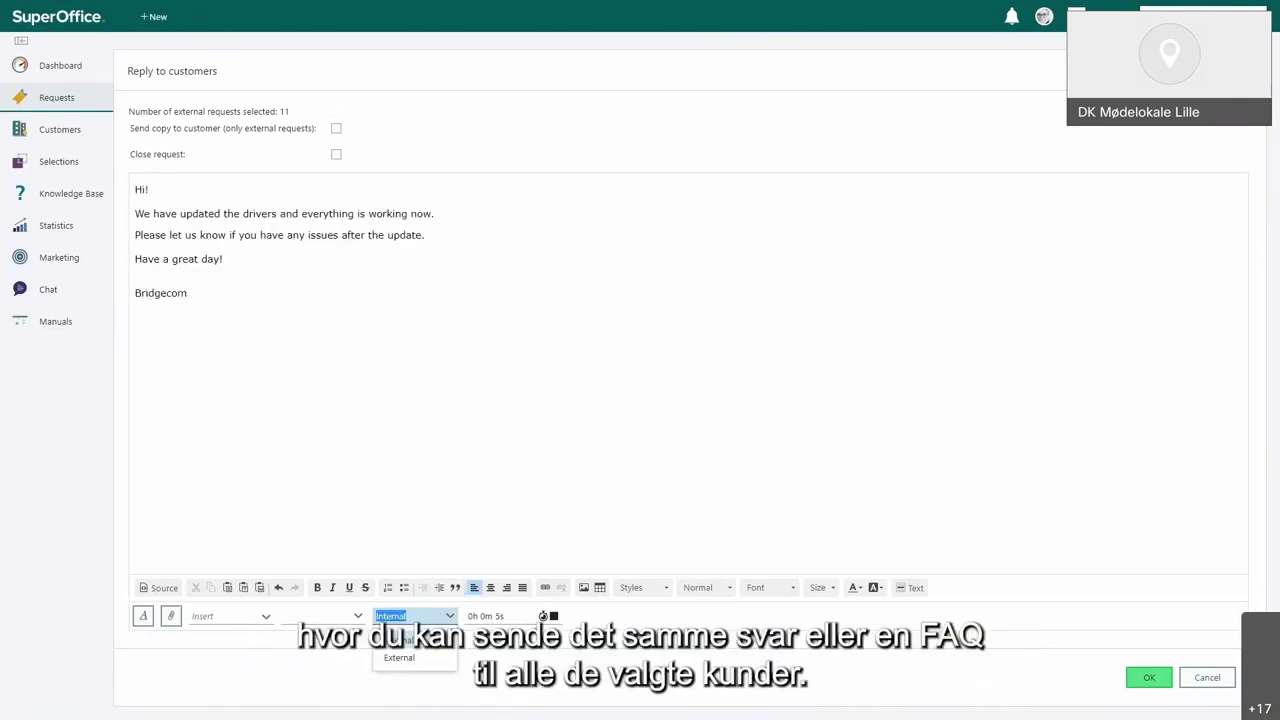
click(418, 665)
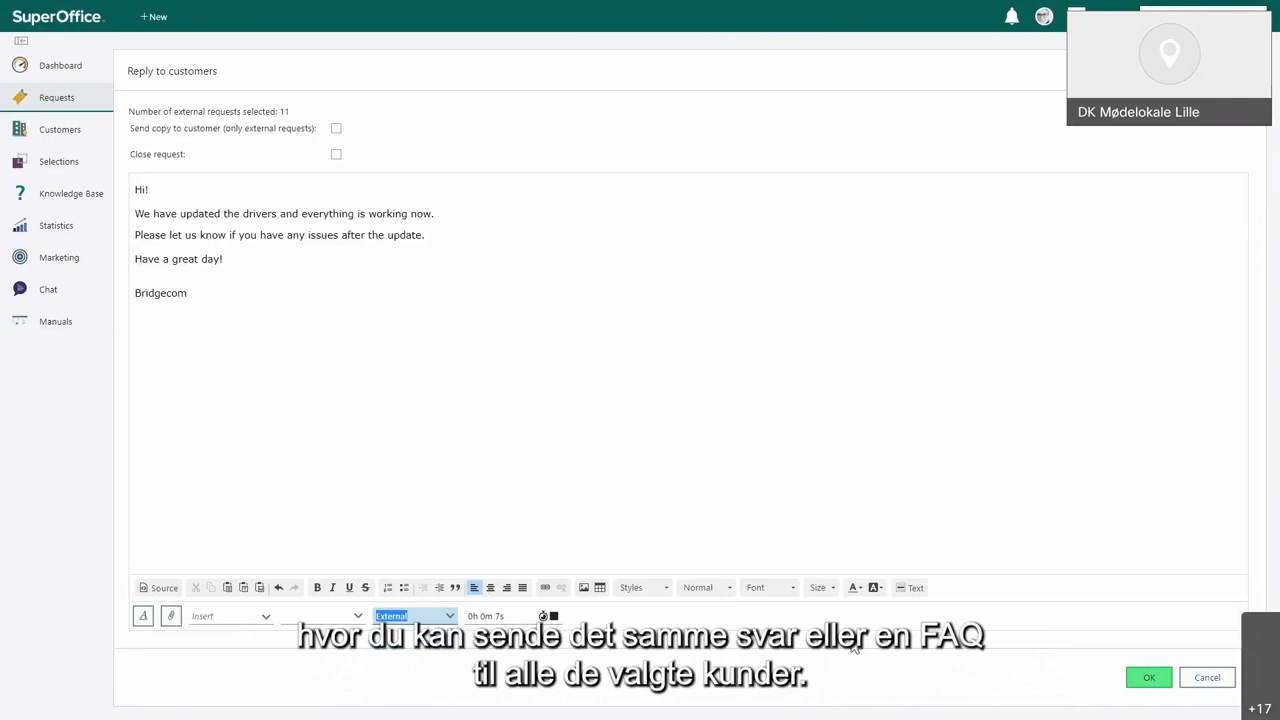
click(1150, 678)
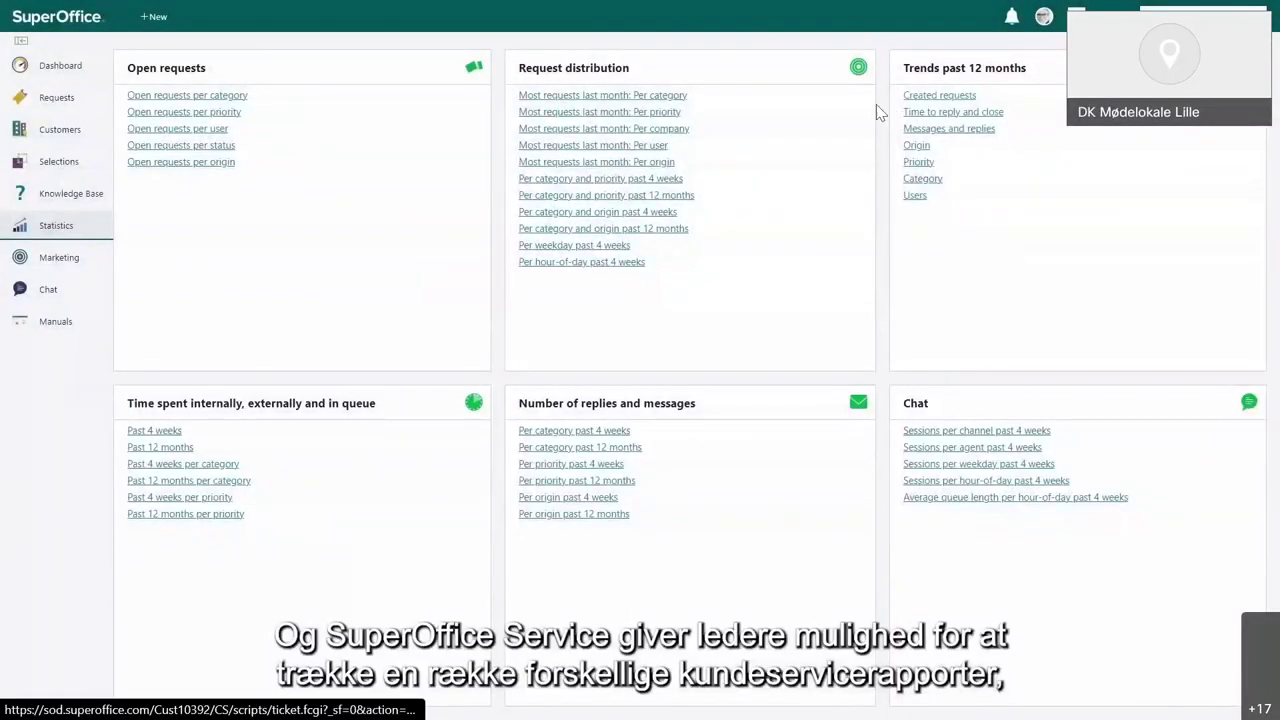
Step: Open the request distribution report per category and priority for the past 12 months, and group its chart by Owner
click(694, 196)
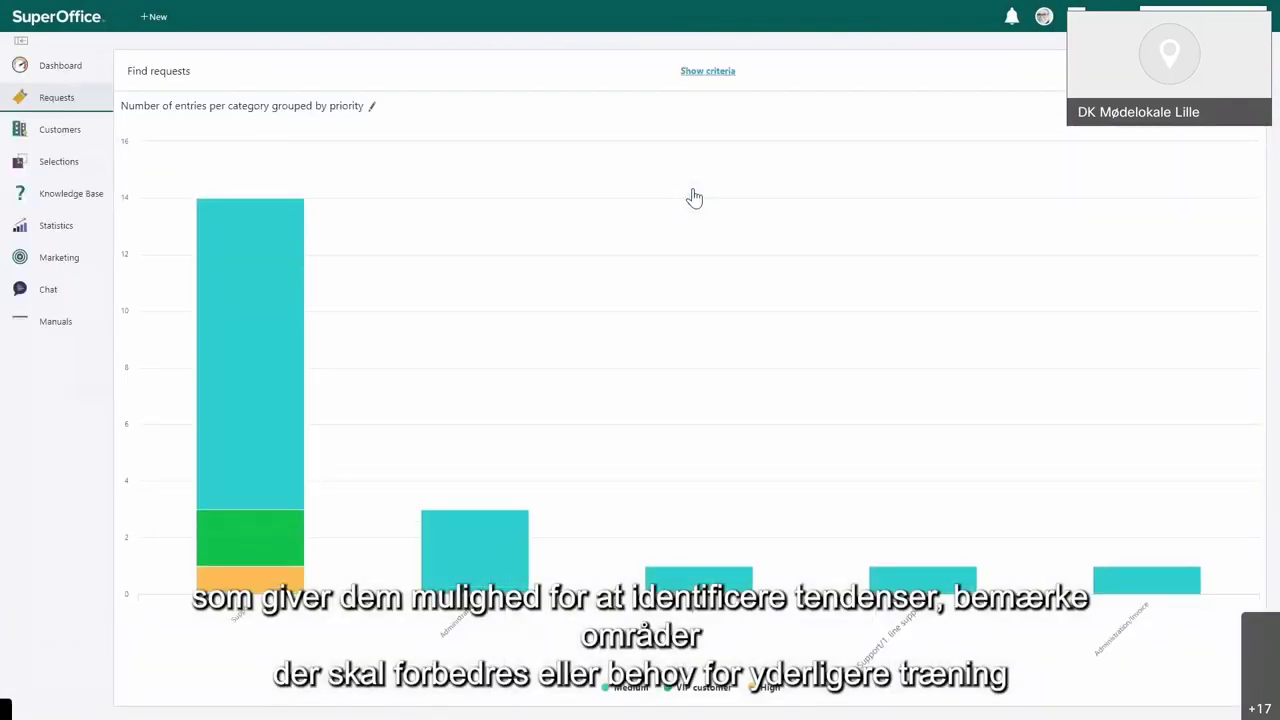
click(373, 107)
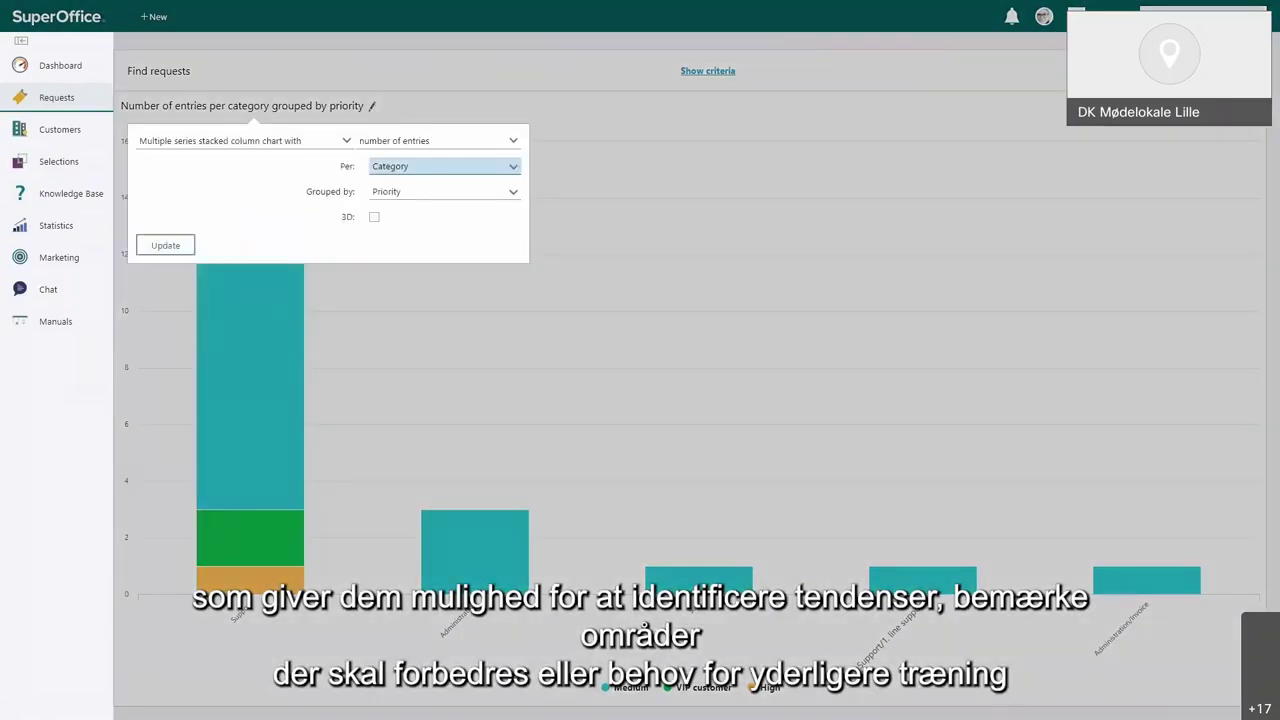
click(441, 192)
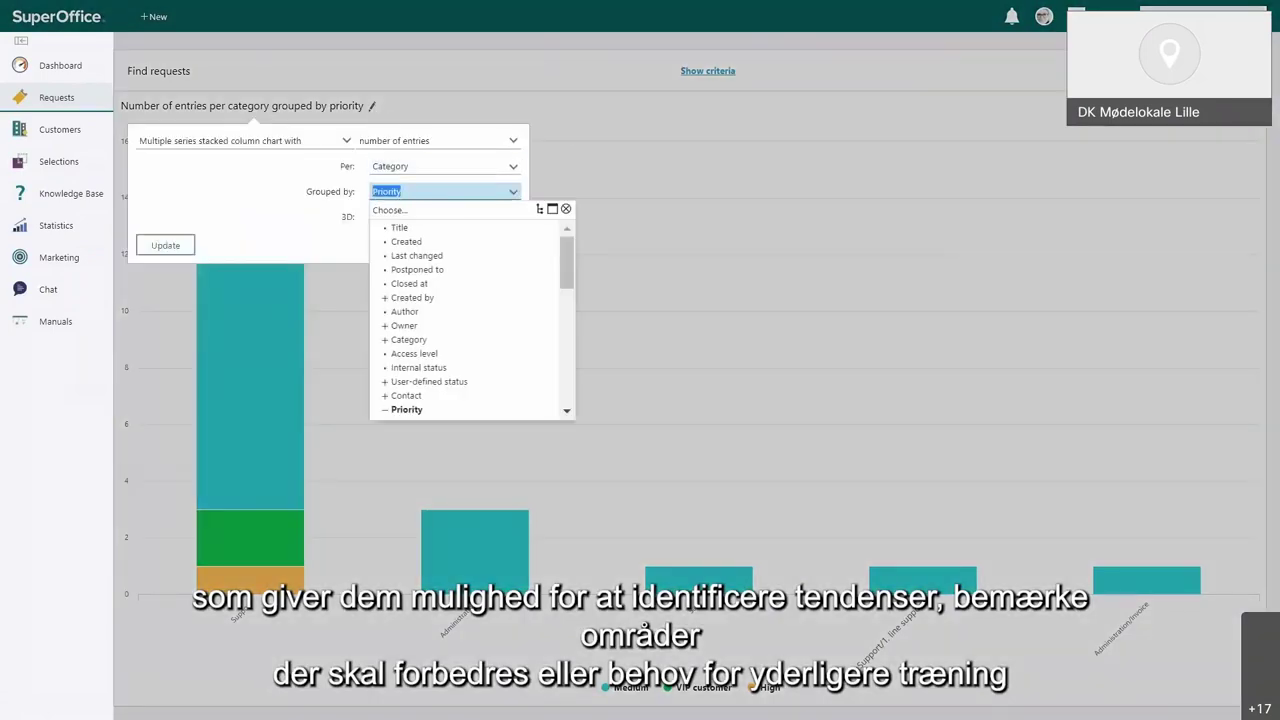
click(402, 326)
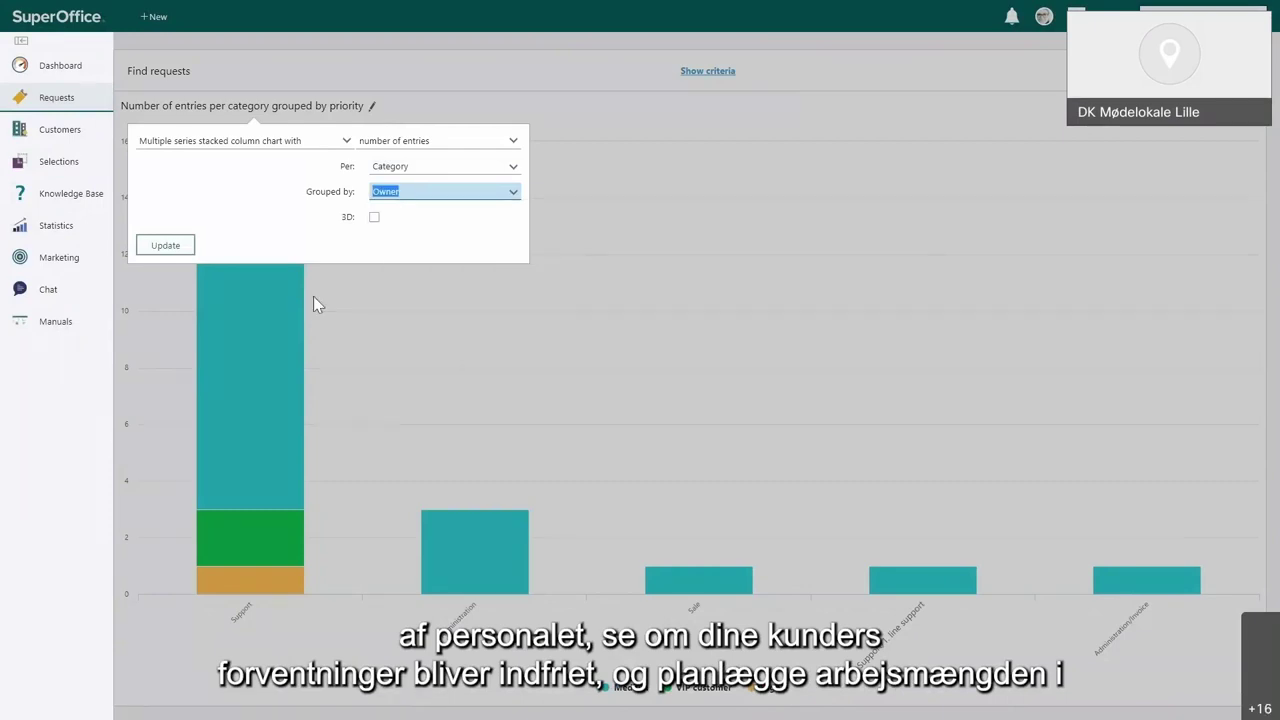
click(178, 245)
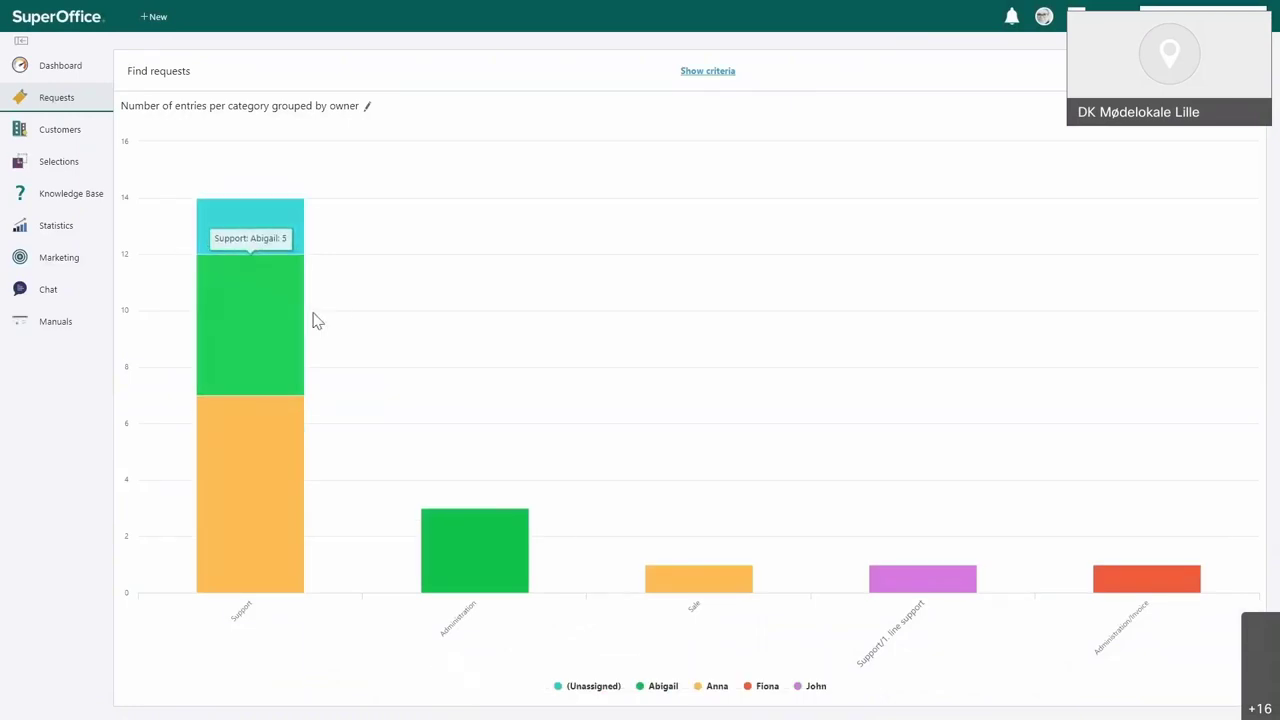
Step: Drill down into the green owner segment of the chart's Support column
click(275, 324)
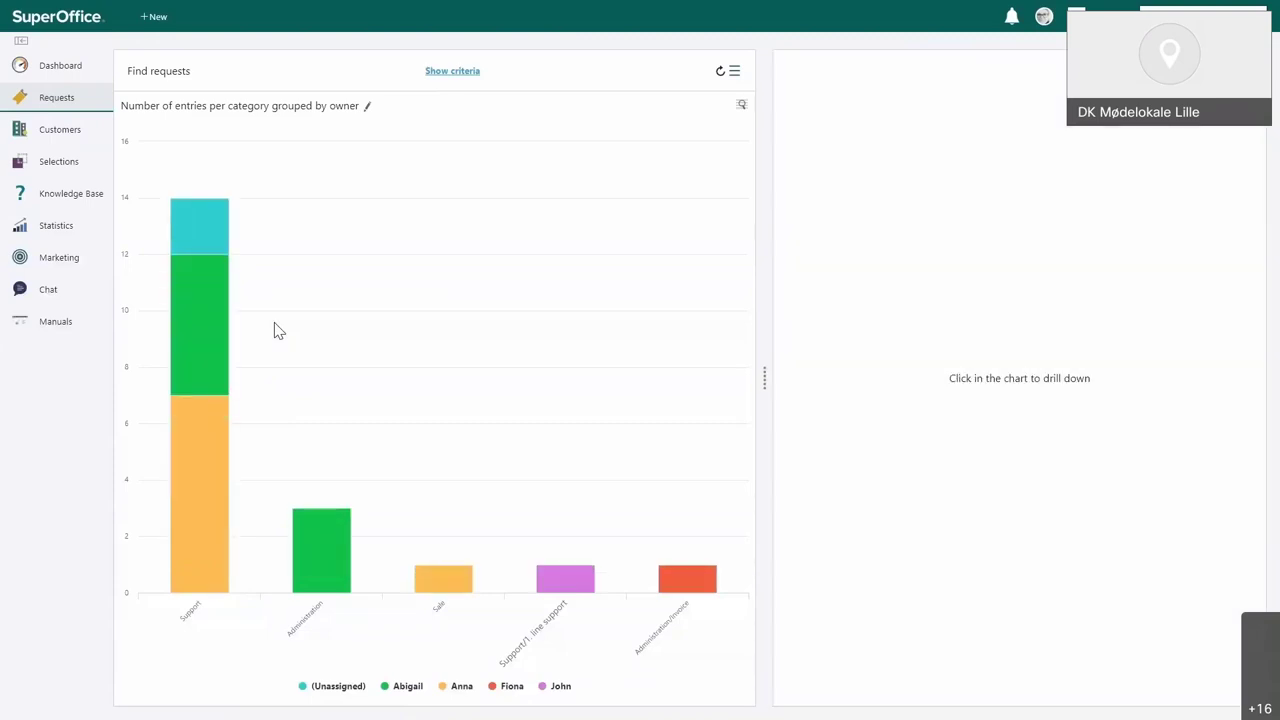
click(201, 349)
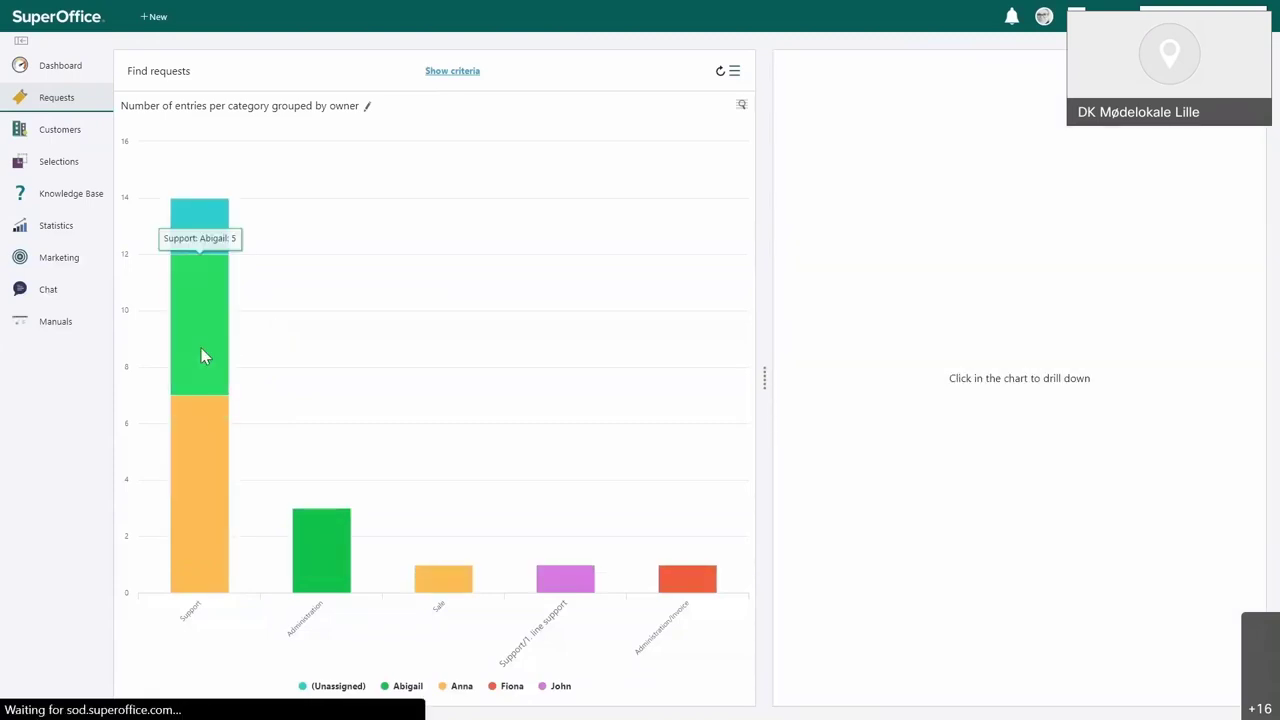